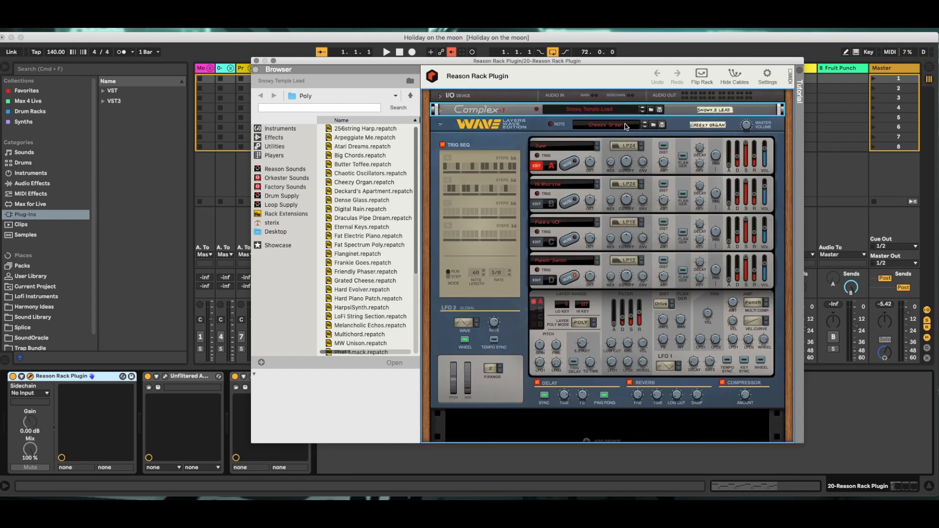
Close the Reason Rack window, and listen to track 20 soloed.
{"action": "left_click", "coordinate": [256, 61]}
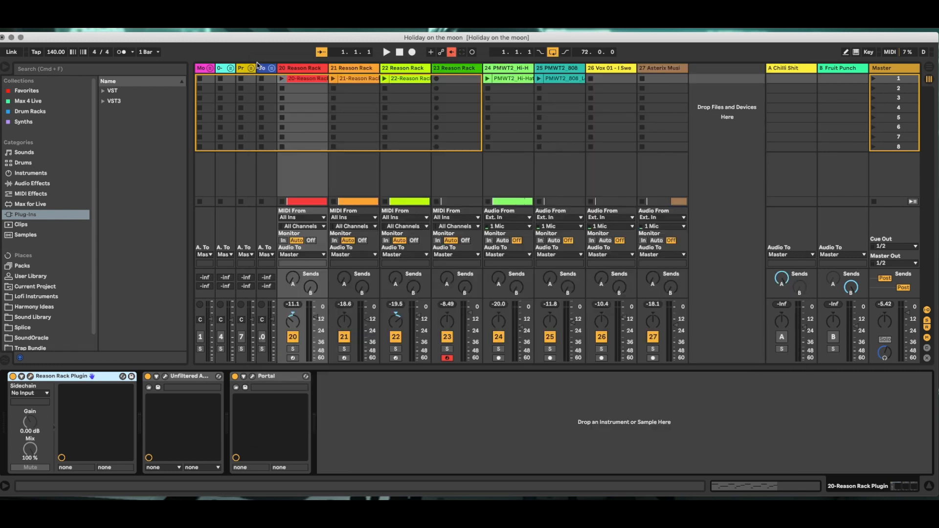
{"action": "left_click", "coordinate": [294, 349]}
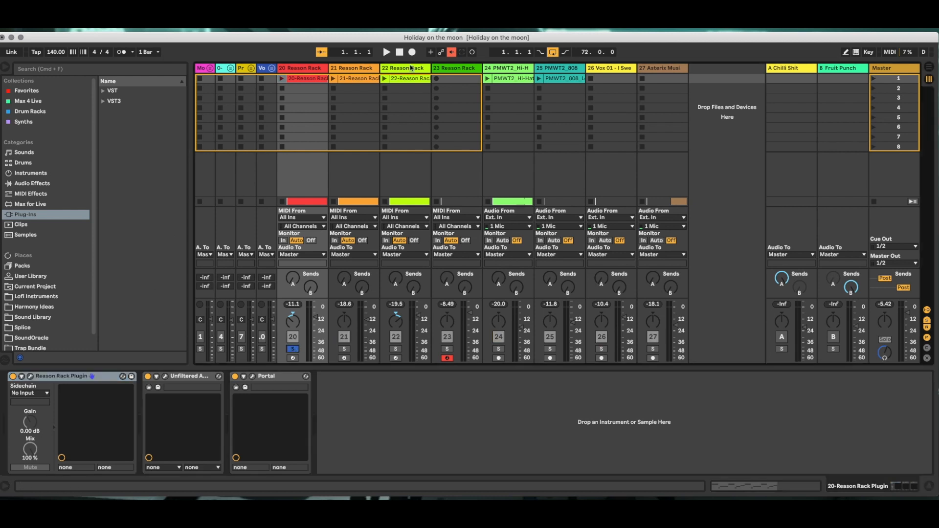
{"action": "left_click", "coordinate": [386, 52]}
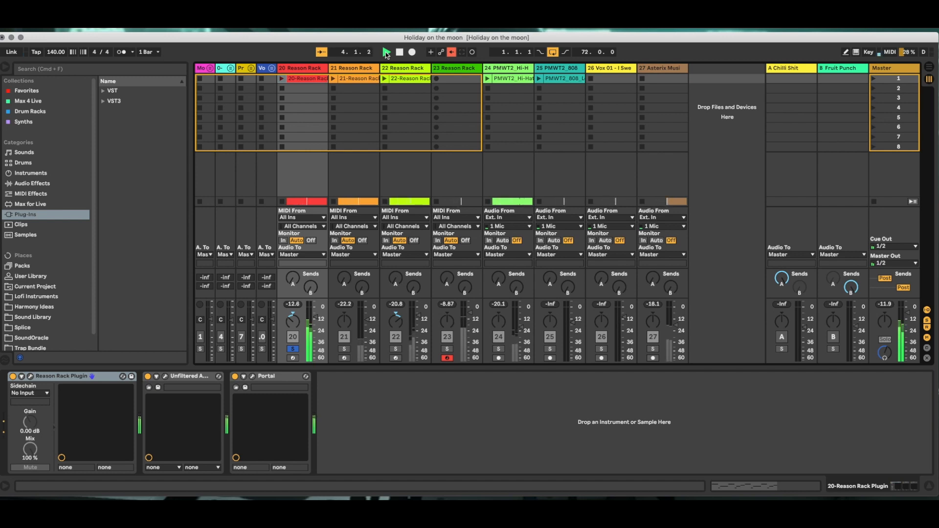
{"action": "left_click", "coordinate": [400, 53]}
Inspect the preset and settings of the Unfiltered Audio SpecOps effect on track 20, and close its window.
{"action": "left_click", "coordinate": [166, 377]}
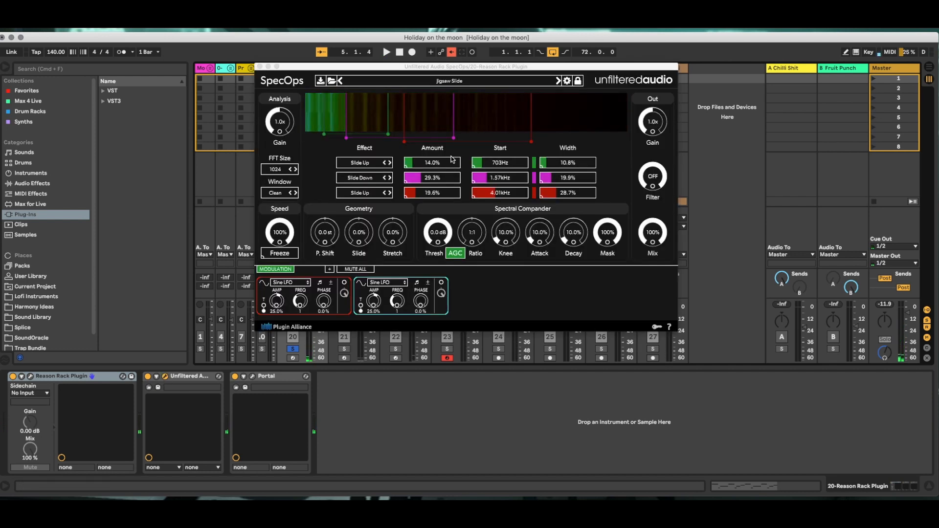
{"action": "left_click", "coordinate": [564, 70]}
{"action": "left_click_drag", "start_coordinate": [564, 69], "coordinate": [544, 120]}
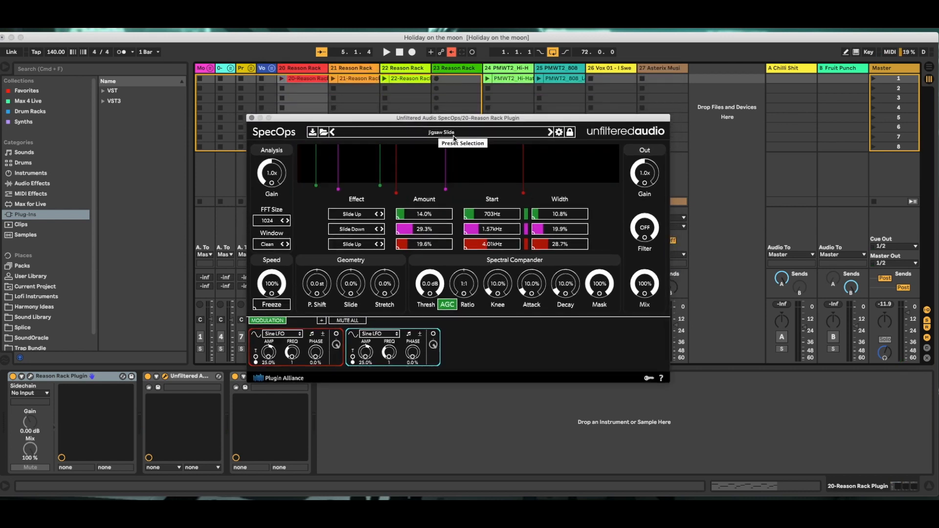
{"action": "left_click", "coordinate": [250, 118]}
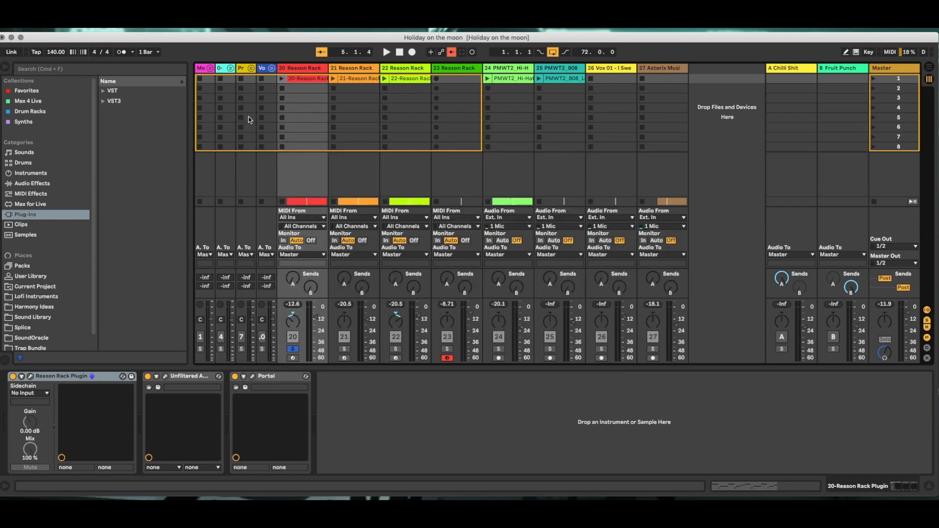
Inspect the Portal effect on track 20, close its window and turn off the track's solo.
{"action": "left_click", "coordinate": [253, 378]}
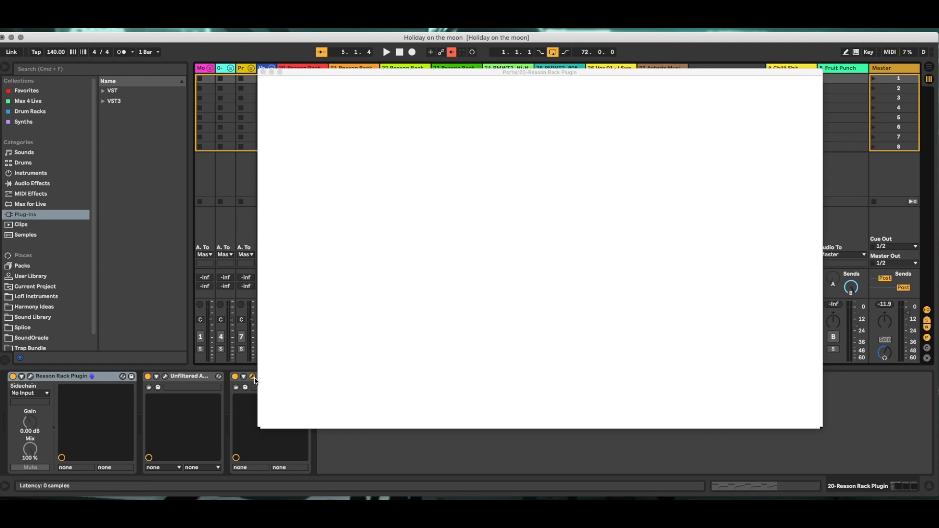
{"action": "left_click_drag", "start_coordinate": [592, 74], "coordinate": [480, 75]}
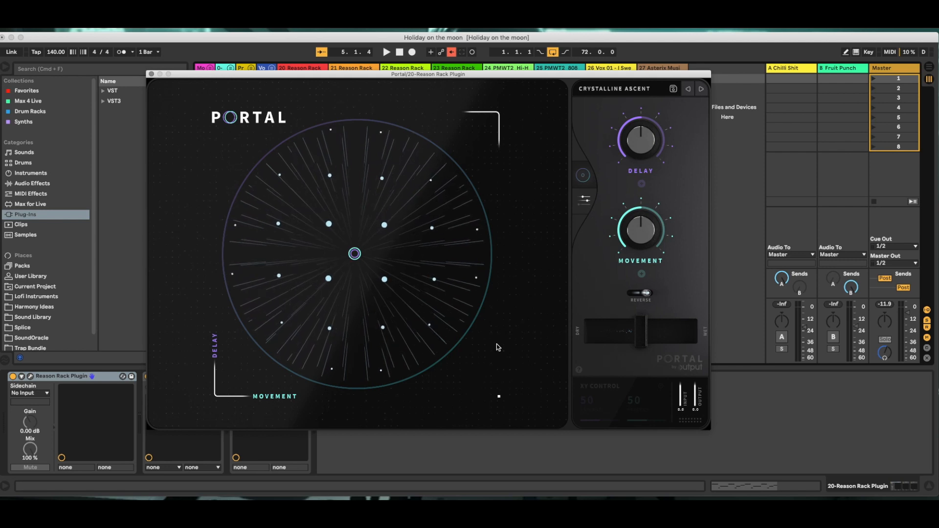
{"action": "left_click", "coordinate": [151, 74]}
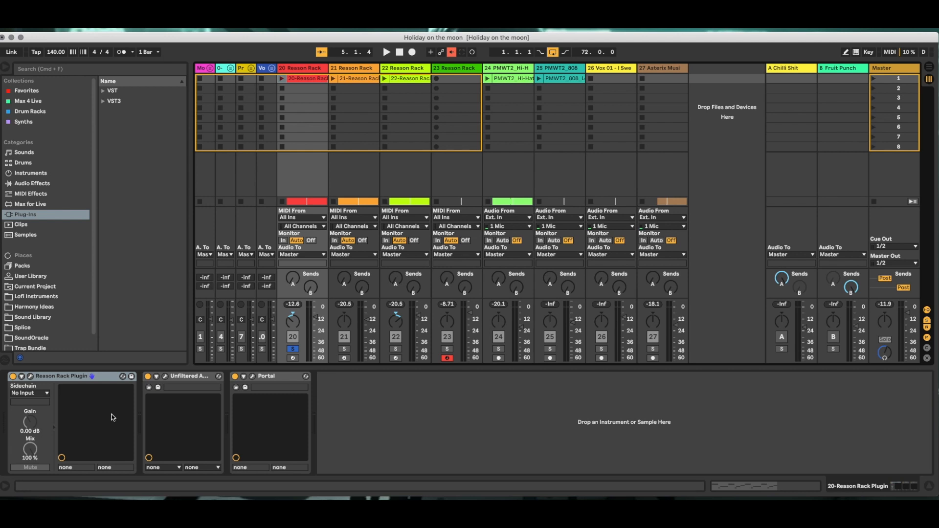
{"action": "left_click", "coordinate": [293, 348]}
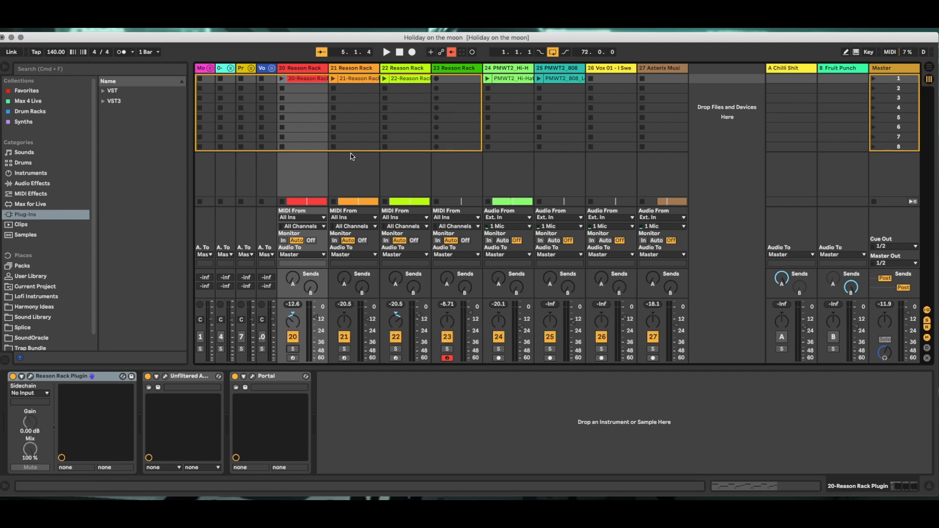
View the instrument patch in track 21's Reason Rack Plugin, and listen to the track soloed.
{"action": "left_click", "coordinate": [362, 73]}
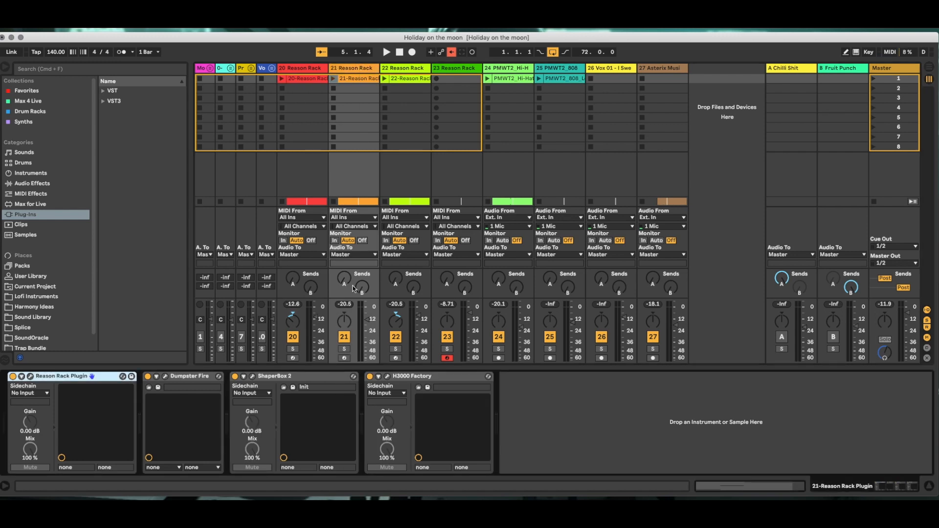
{"action": "left_click", "coordinate": [30, 376]}
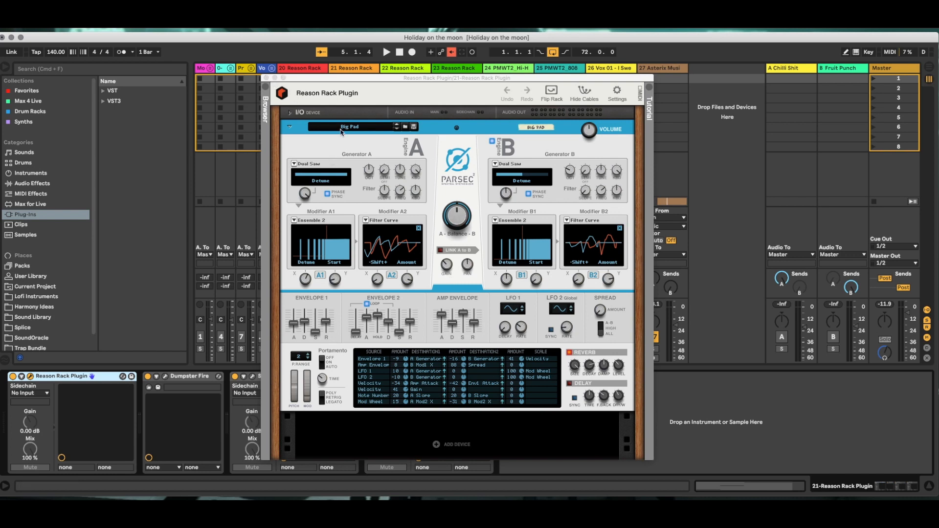
{"action": "left_click", "coordinate": [266, 78]}
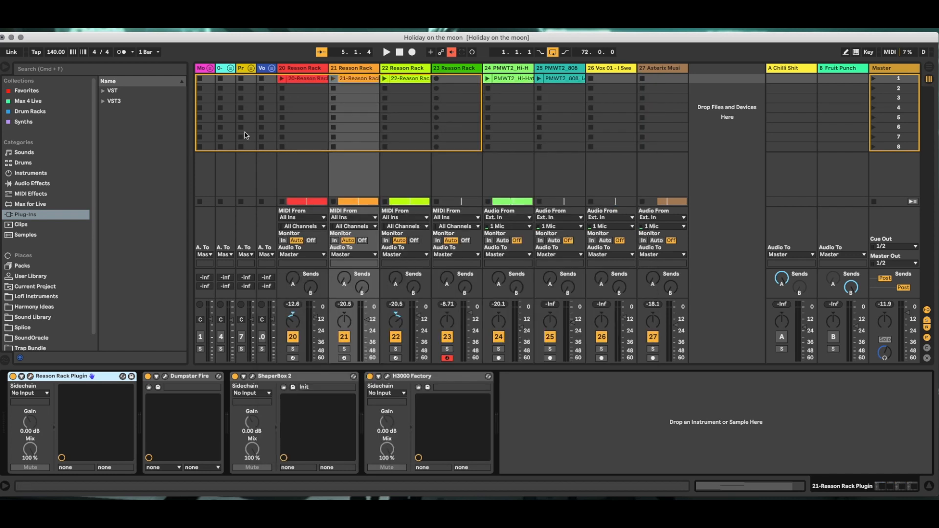
{"action": "left_click", "coordinate": [344, 349]}
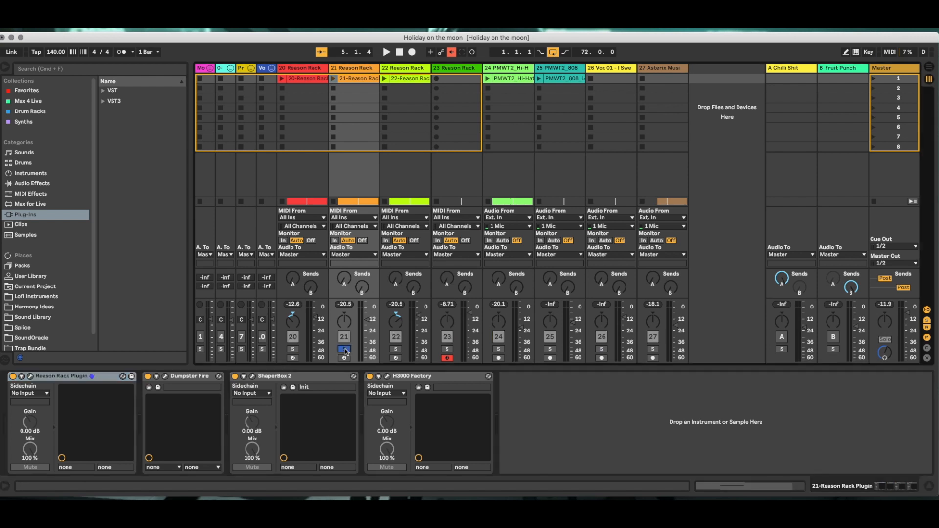
{"action": "left_click", "coordinate": [386, 53]}
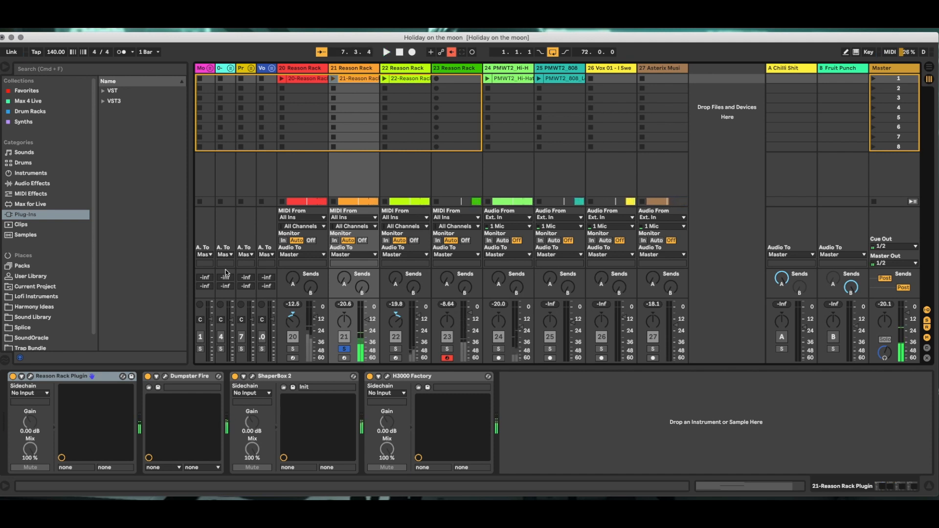
Inspect track 21's Dumpster Fire effect and the Pan, Filter and Width shapers of its ShaperBox 2.
{"action": "left_click", "coordinate": [165, 376]}
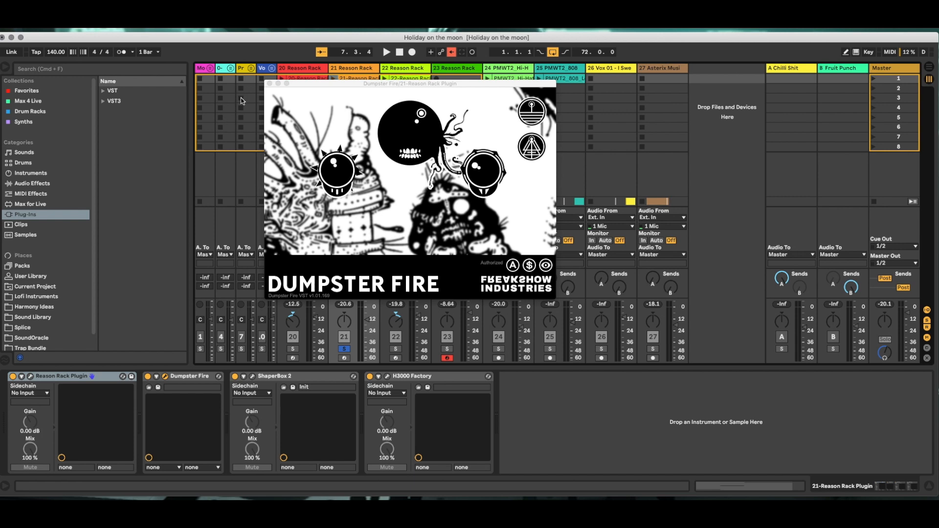
{"action": "left_click", "coordinate": [269, 84]}
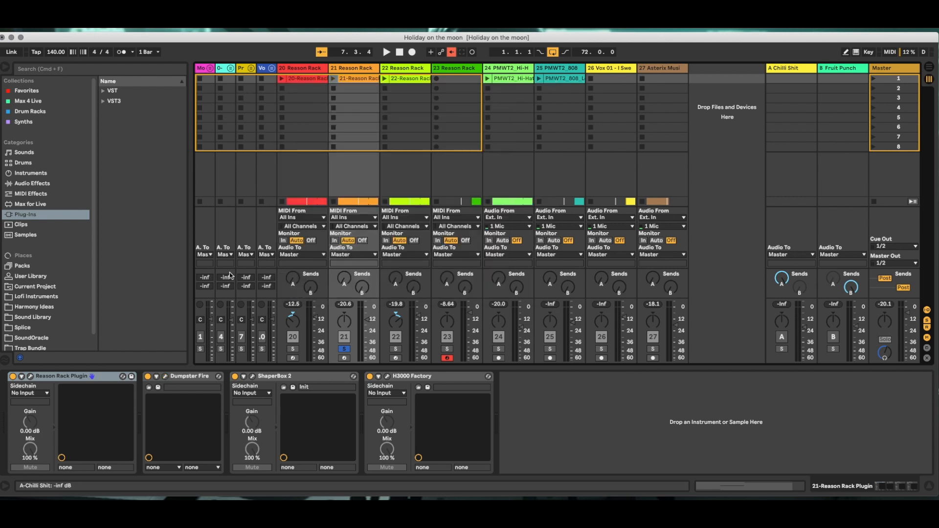
{"action": "left_click", "coordinate": [253, 377]}
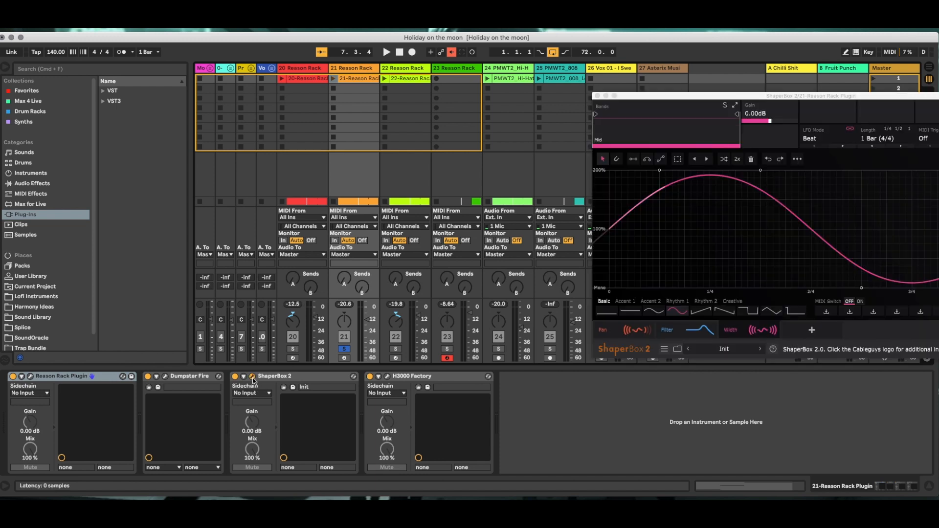
{"action": "left_click_drag", "start_coordinate": [724, 97], "coordinate": [393, 130]}
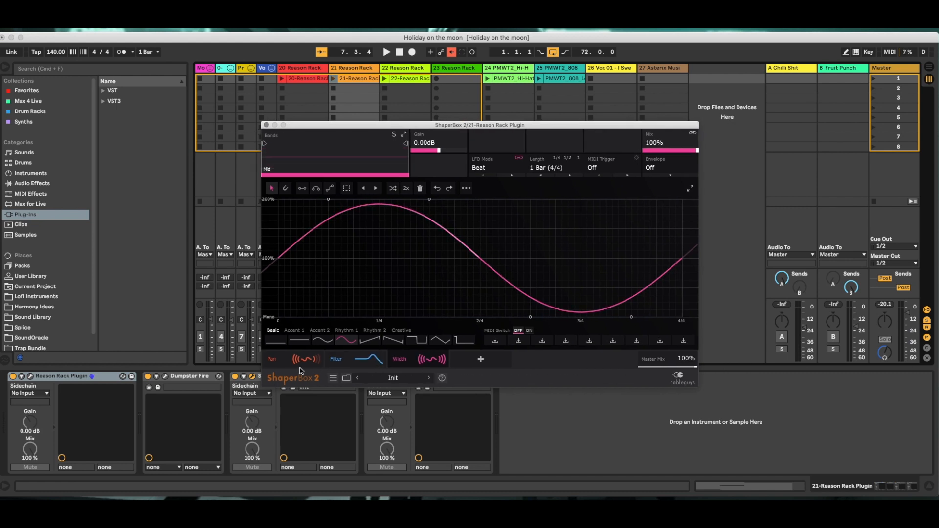
{"action": "left_click", "coordinate": [283, 362]}
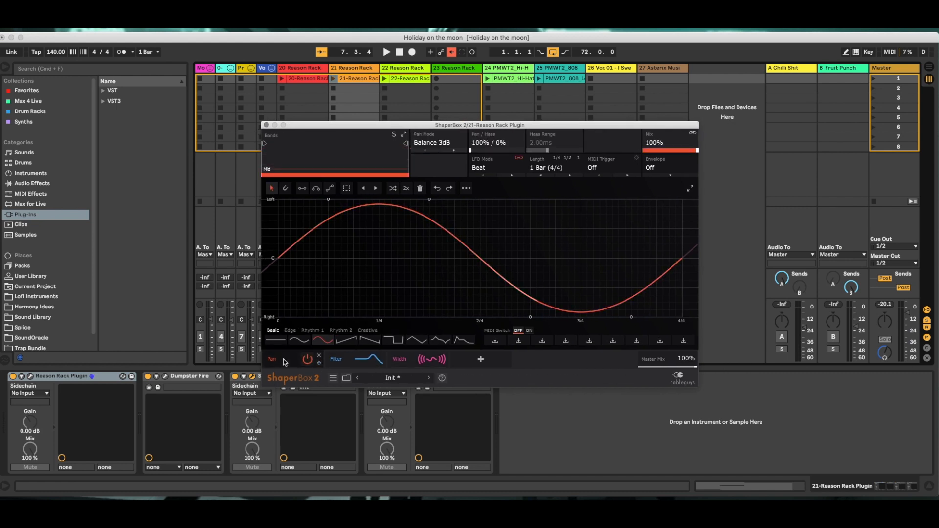
{"action": "left_click", "coordinate": [337, 359]}
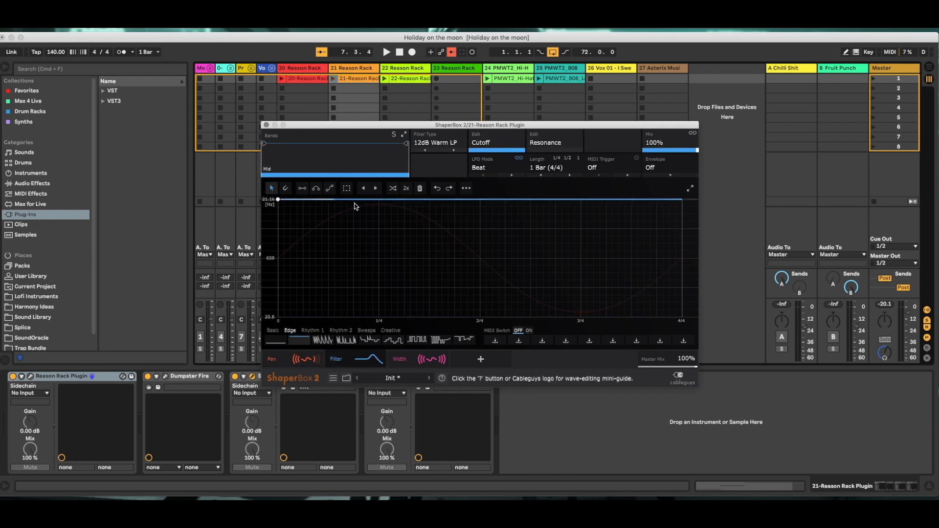
{"action": "left_click", "coordinate": [428, 359]}
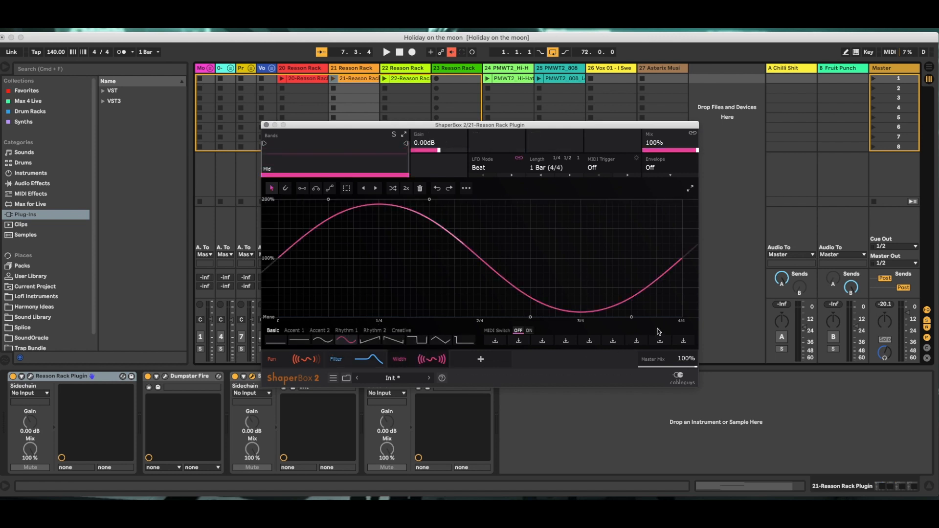
{"action": "left_click", "coordinate": [266, 126]}
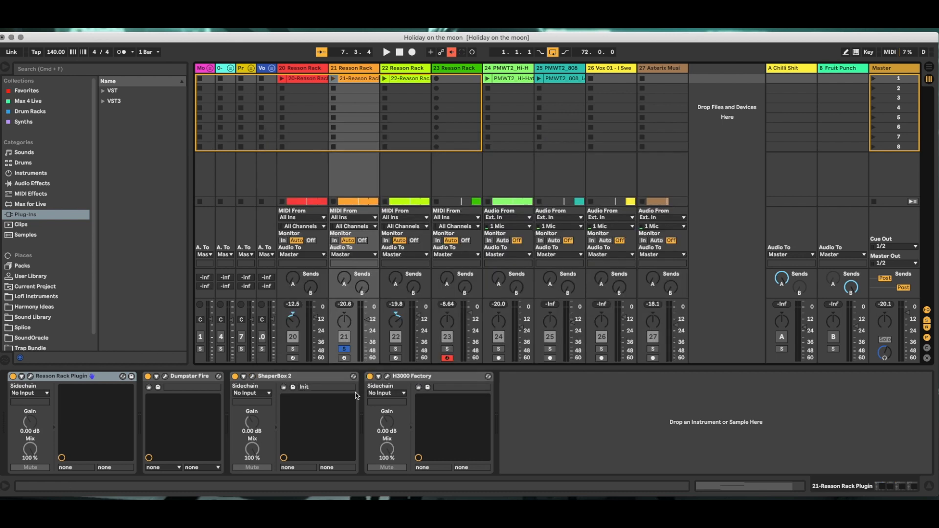
Inspect the preset and parameters of the Eventide H3000 Factory effect on track 21, and close its window.
{"action": "left_click", "coordinate": [387, 376]}
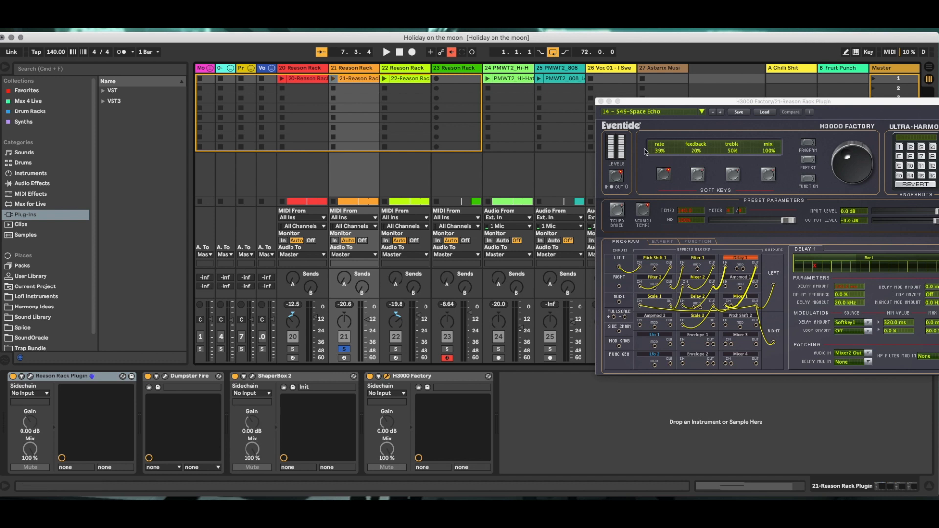
{"action": "left_click_drag", "start_coordinate": [695, 104], "coordinate": [426, 114]}
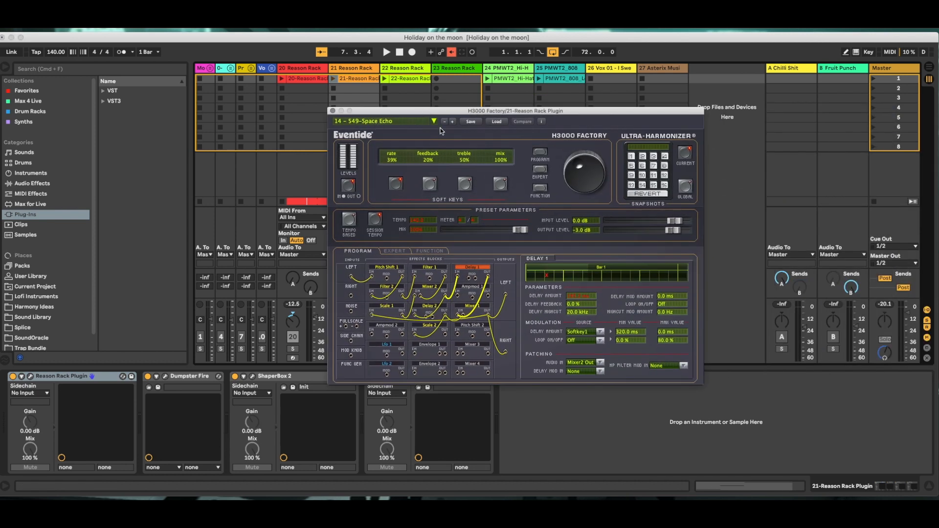
{"action": "left_click", "coordinate": [333, 111]}
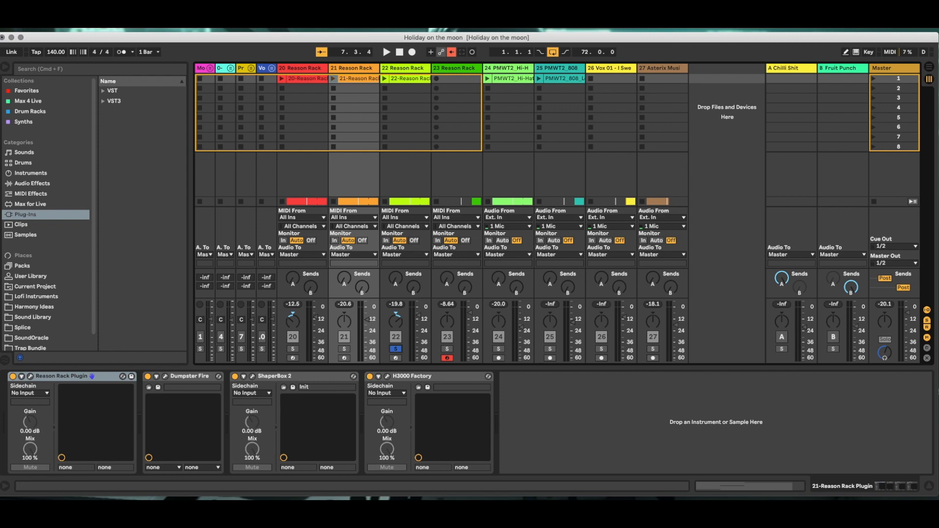
View the Processed Pianos instrument and its patch in track 22's Reason Rack Plugin, and close the window.
{"action": "left_click", "coordinate": [405, 71]}
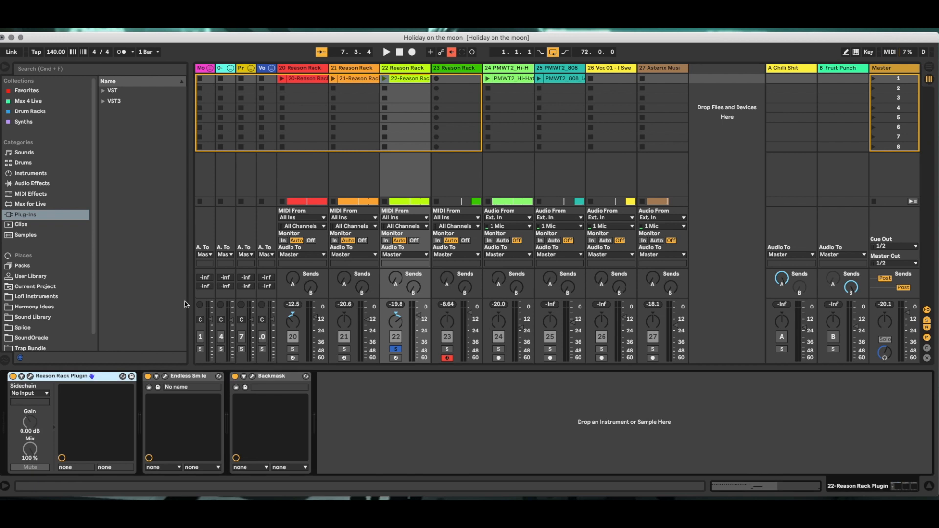
{"action": "left_click", "coordinate": [30, 376]}
{"action": "left_click_drag", "start_coordinate": [683, 84], "coordinate": [460, 77]}
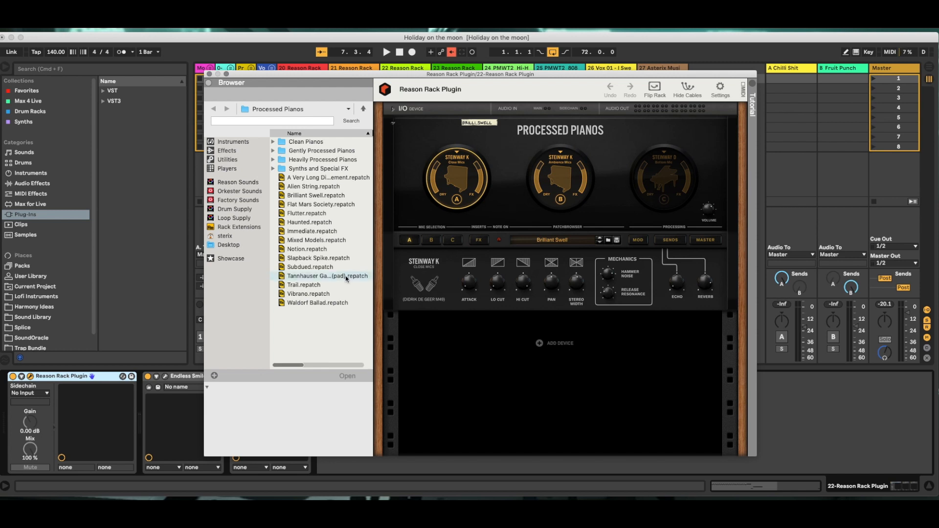
{"action": "left_click", "coordinate": [207, 74]}
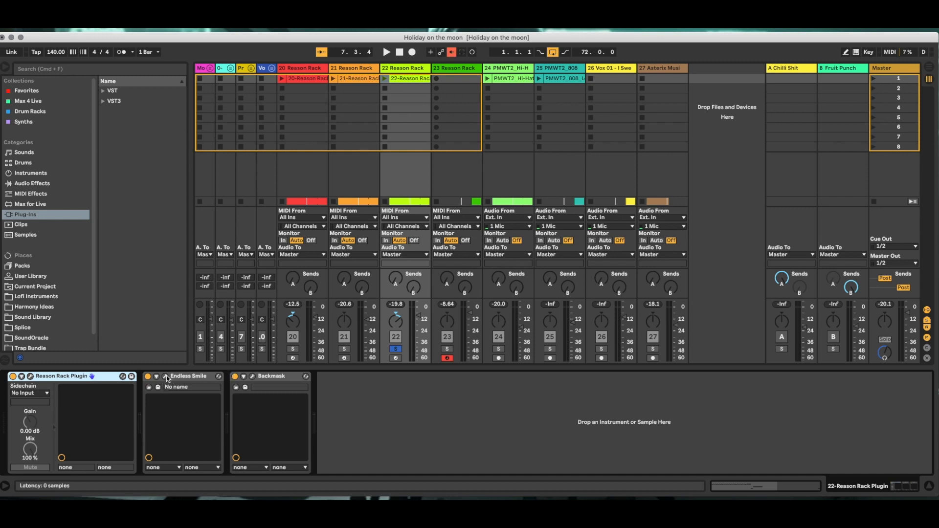
Inspect the Backmask effect on track 22, and listen to the soloed track.
{"action": "left_click", "coordinate": [252, 377]}
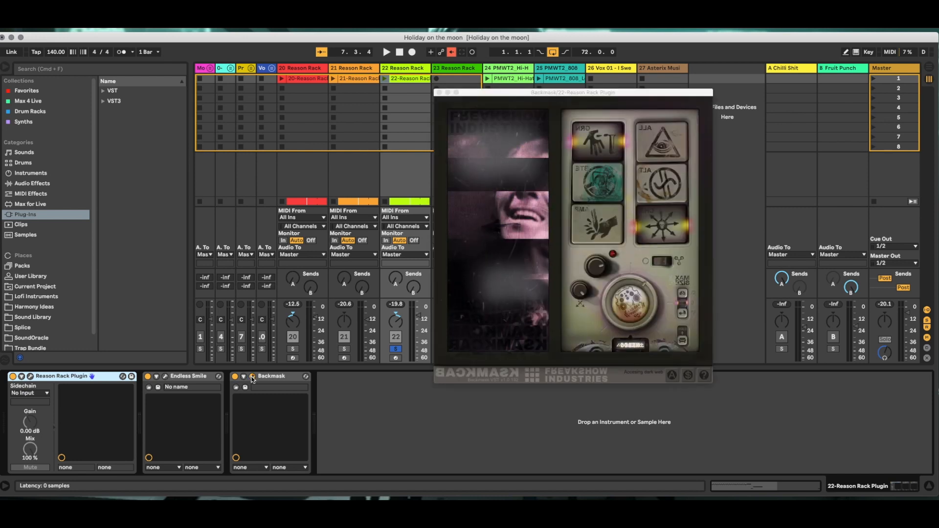
{"action": "left_click_drag", "start_coordinate": [577, 94], "coordinate": [423, 137]}
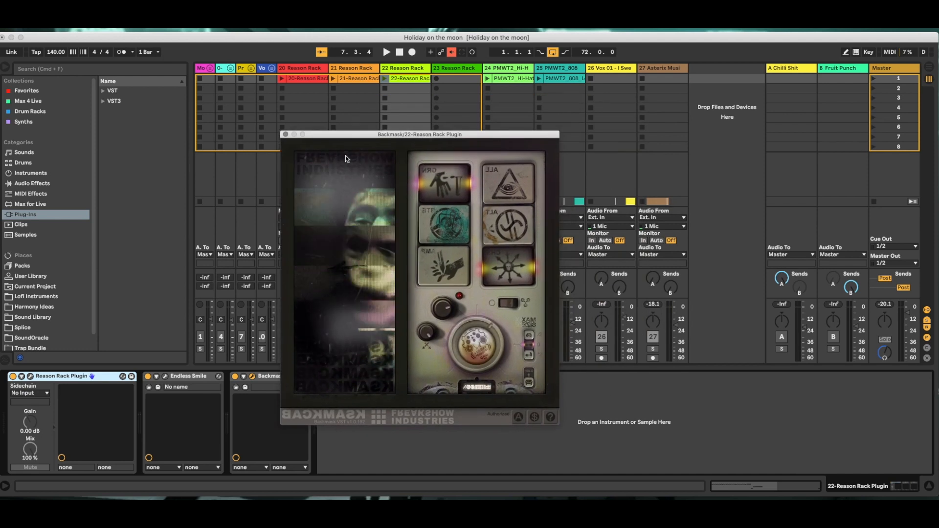
{"action": "left_click", "coordinate": [285, 134]}
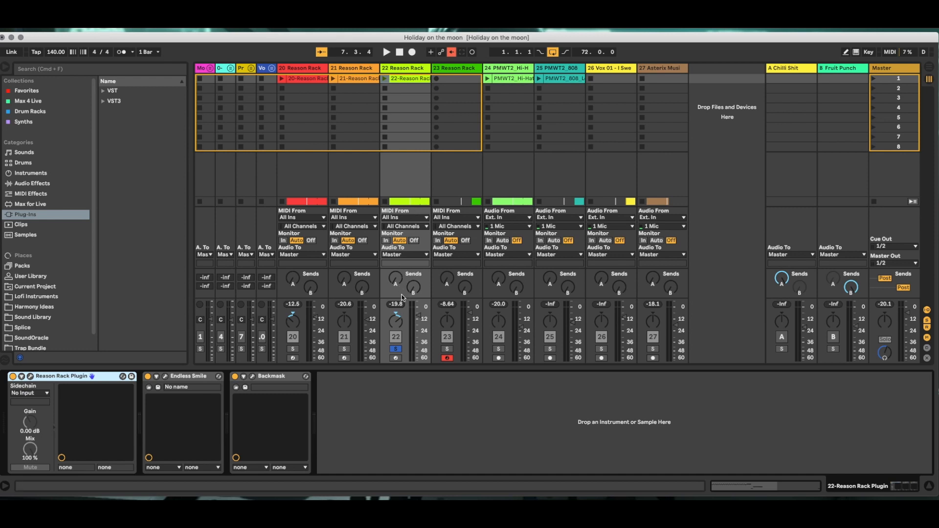
{"action": "left_click", "coordinate": [386, 51]}
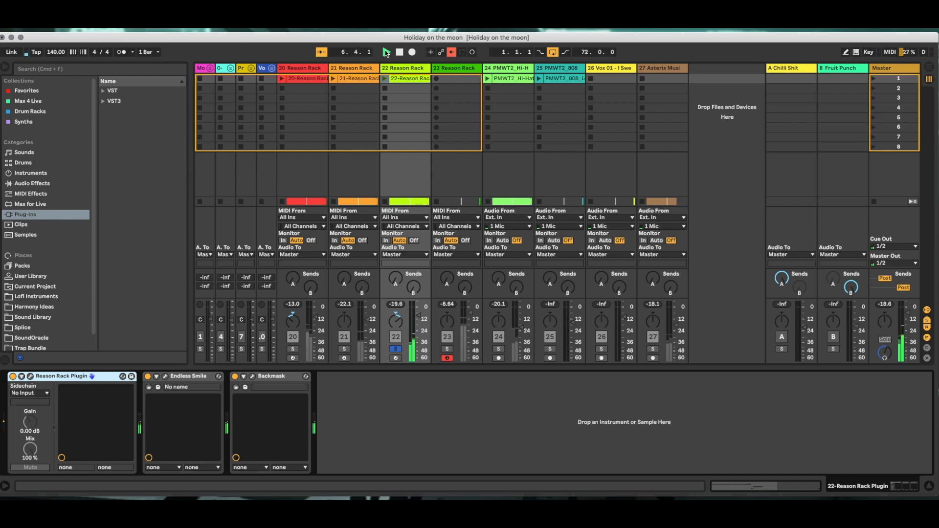
{"action": "left_click", "coordinate": [400, 52]}
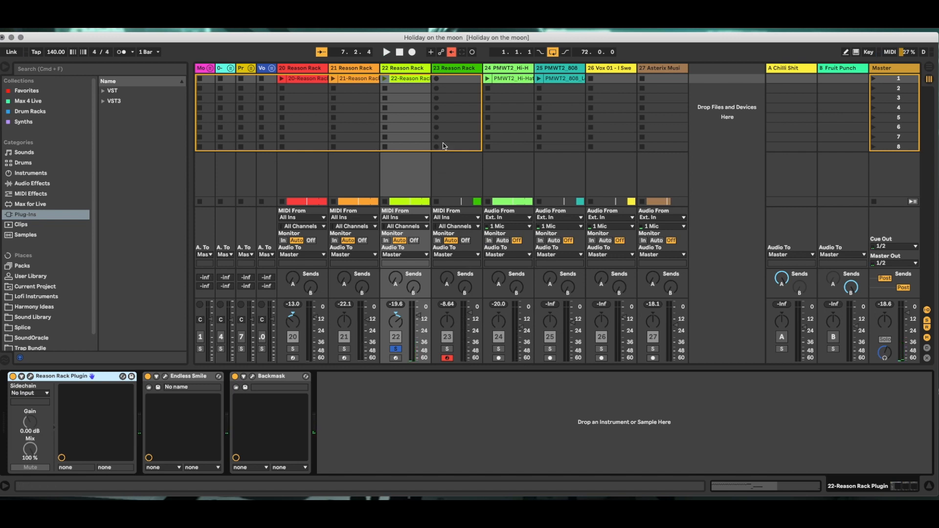
Solo track 23 in place of track 22 and show its device chain.
{"action": "left_click", "coordinate": [464, 68]}
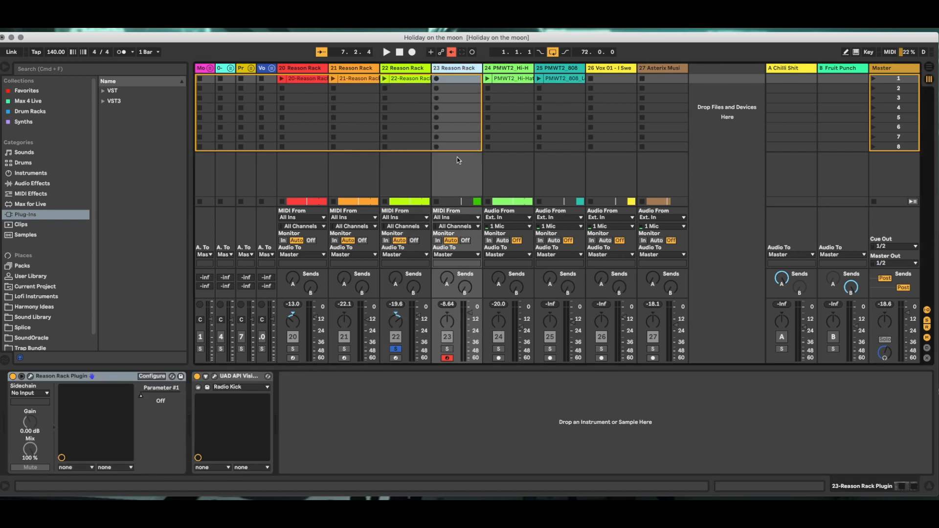
{"action": "left_click", "coordinate": [449, 350]}
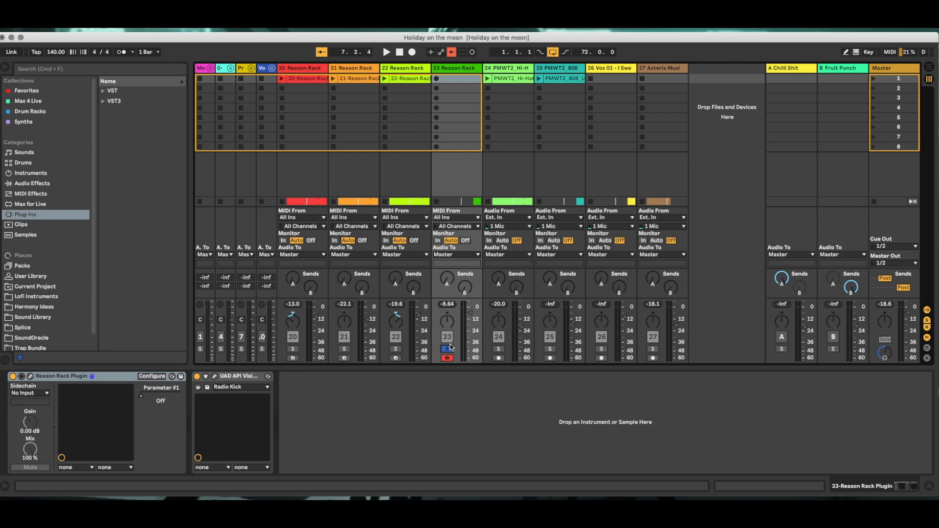
{"action": "left_click", "coordinate": [459, 69]}
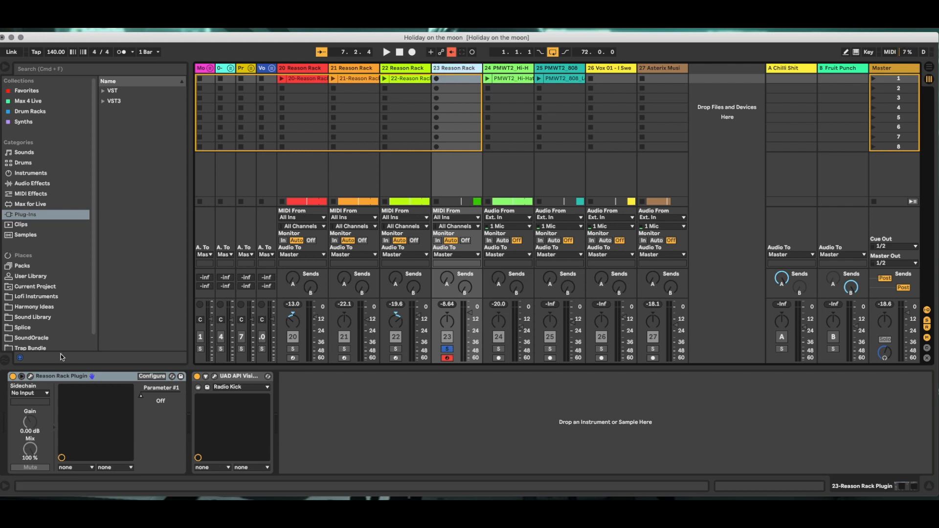
View the Drum Sequencer pattern and Rytmik drum machine in track 23's Reason Rack Plugin, and close the window.
{"action": "left_click", "coordinate": [31, 377]}
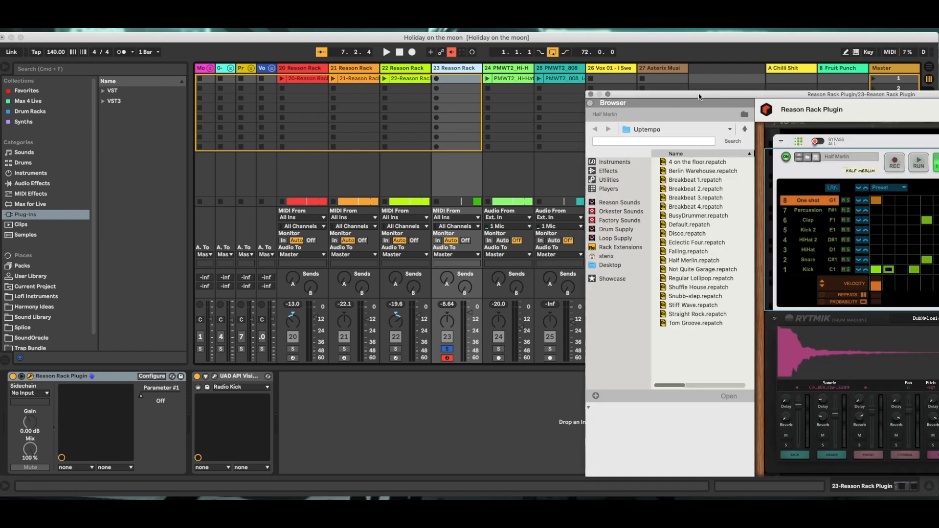
{"action": "left_click_drag", "start_coordinate": [717, 96], "coordinate": [292, 81]}
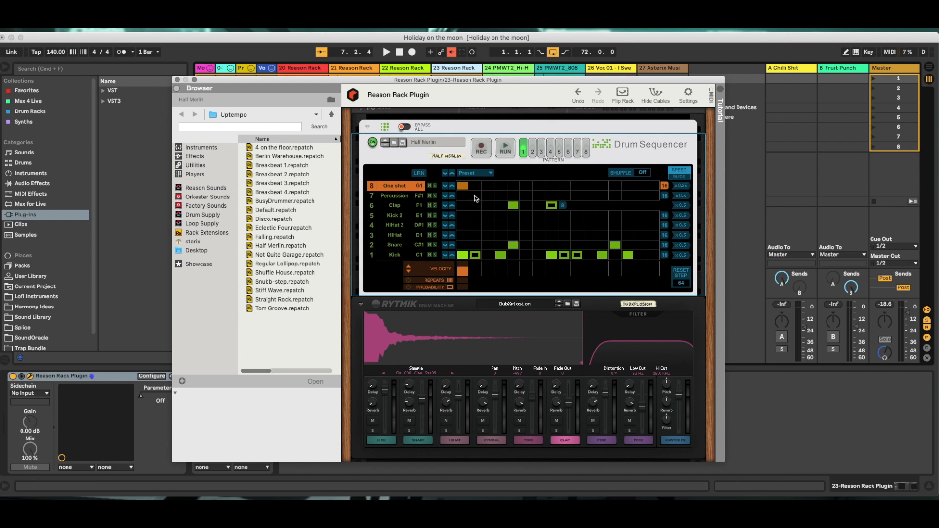
{"action": "left_click", "coordinate": [177, 80]}
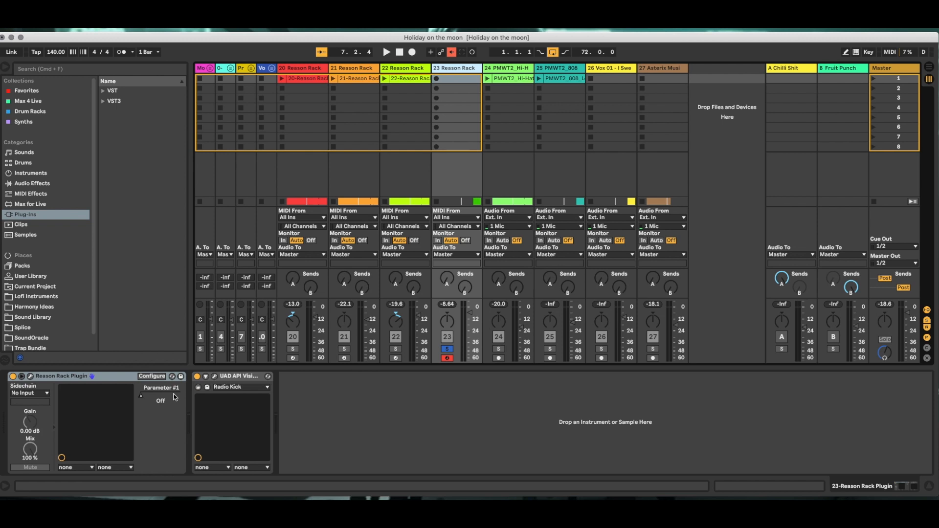
Enable parameter configuration for track 23's Reason Rack Plugin, and close the plugin window.
{"action": "left_click", "coordinate": [155, 377]}
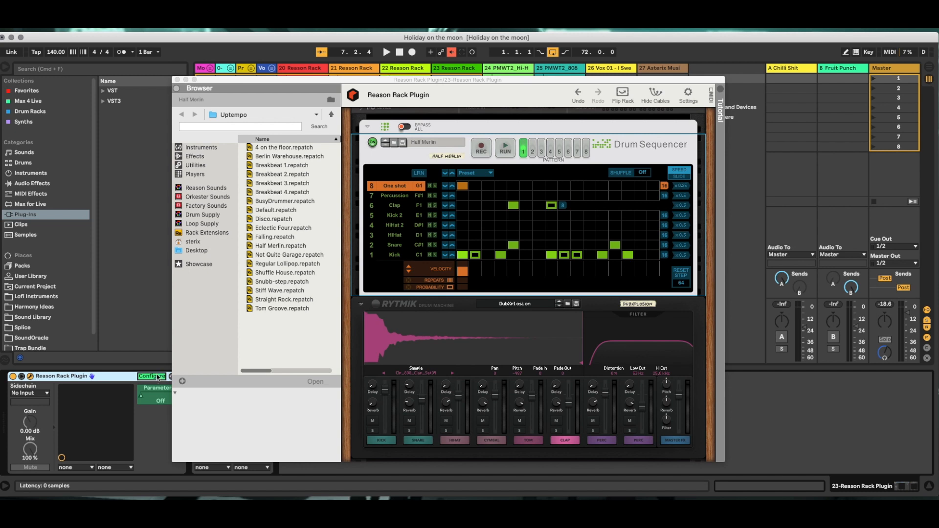
{"action": "left_click_drag", "start_coordinate": [471, 80], "coordinate": [572, 76]}
{"action": "left_click", "coordinate": [163, 435]}
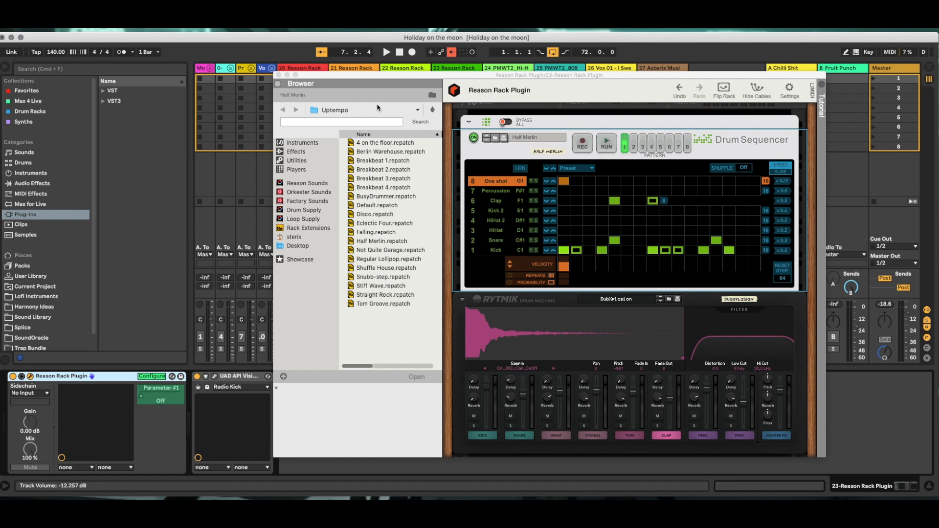
{"action": "left_click", "coordinate": [279, 75]}
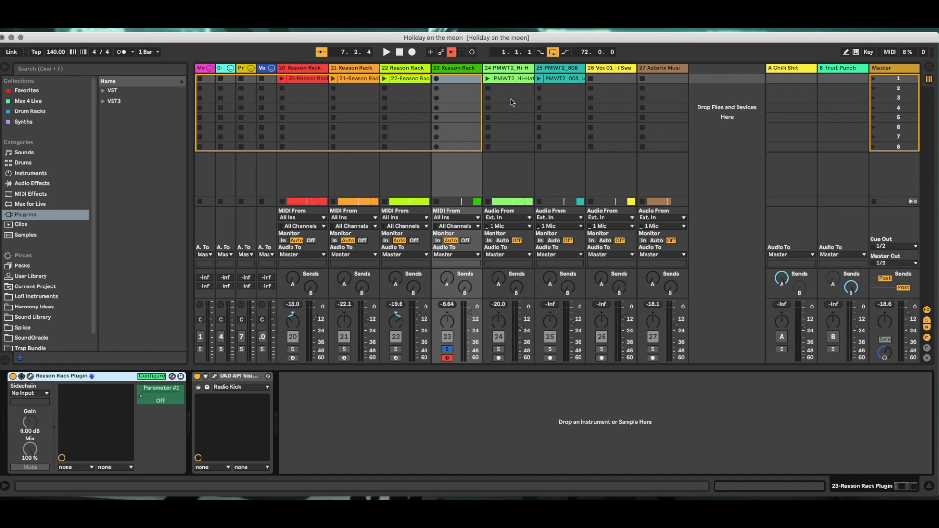
Examine track 23's Parameter #1 automation across the whole song in the Arrangement View, and hide the automation.
{"action": "left_click", "coordinate": [461, 70]}
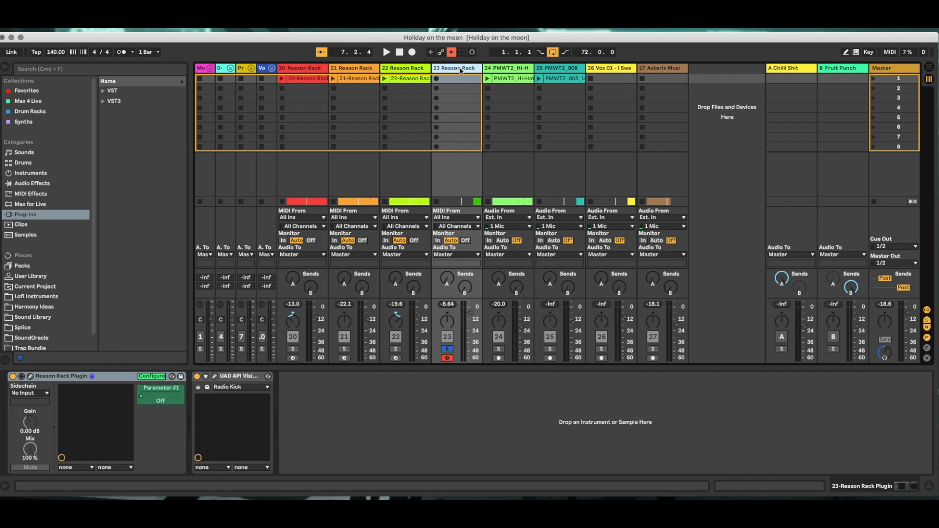
{"action": "left_click", "coordinate": [929, 68]}
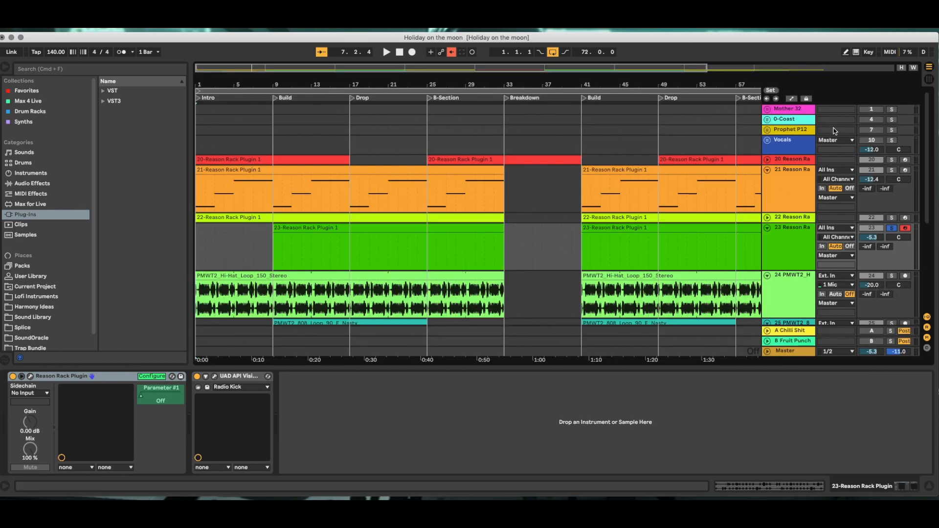
{"action": "left_click", "coordinate": [791, 99]}
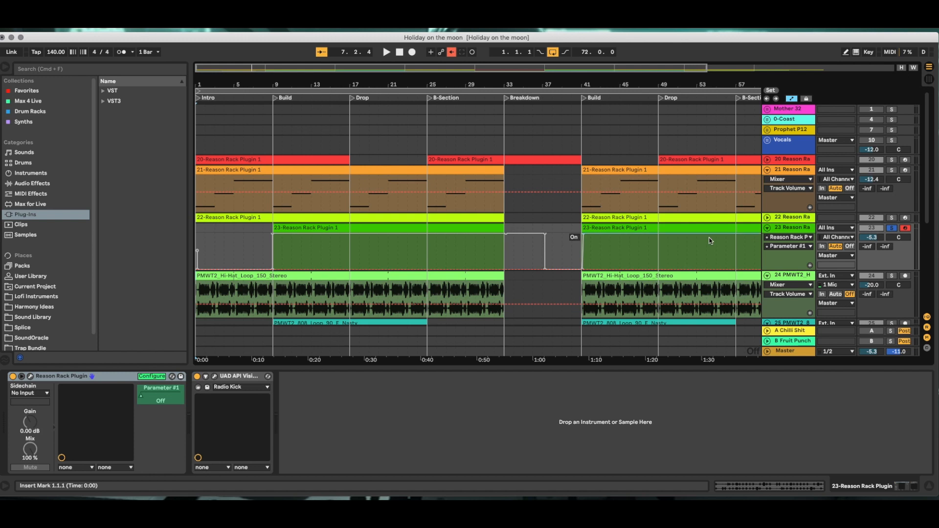
{"action": "scroll", "coordinate": [714, 239], "scroll_direction": "right", "scroll_amount": 10}
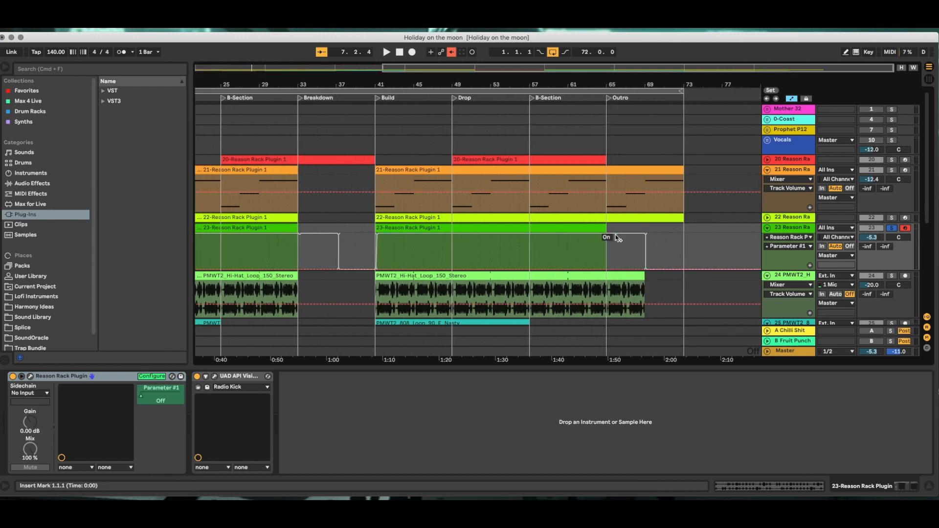
{"action": "scroll", "coordinate": [617, 238], "scroll_direction": "left", "scroll_amount": 10}
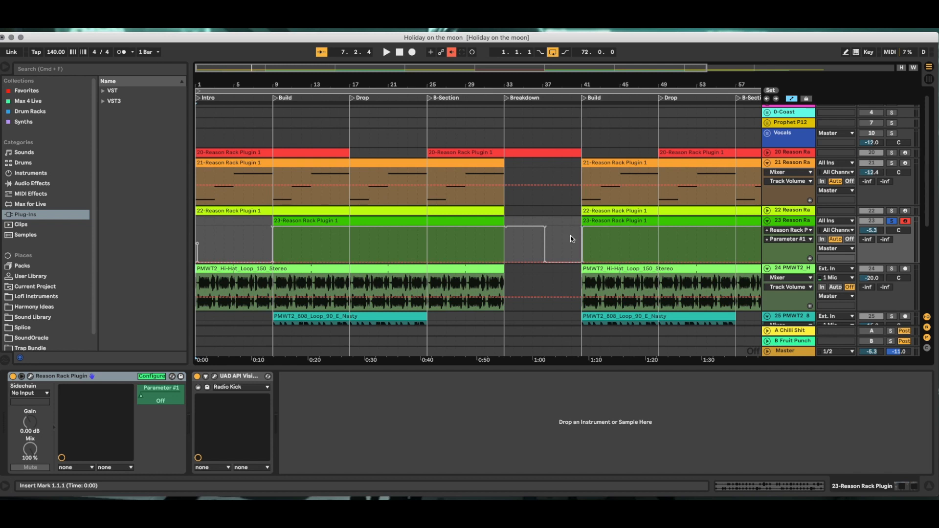
{"action": "scroll", "coordinate": [572, 239], "scroll_direction": "right", "scroll_amount": 5}
{"action": "scroll", "coordinate": [572, 238], "scroll_direction": "left", "scroll_amount": 5}
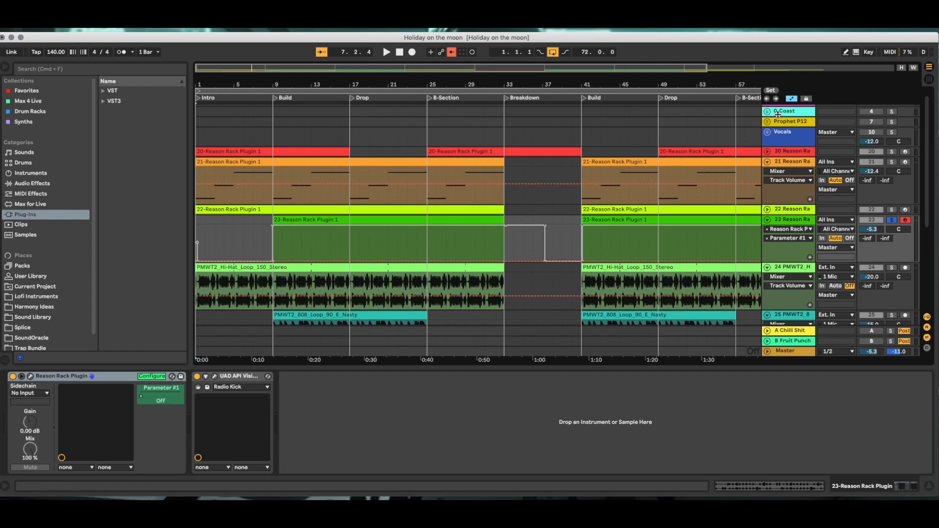
{"action": "left_click", "coordinate": [792, 98]}
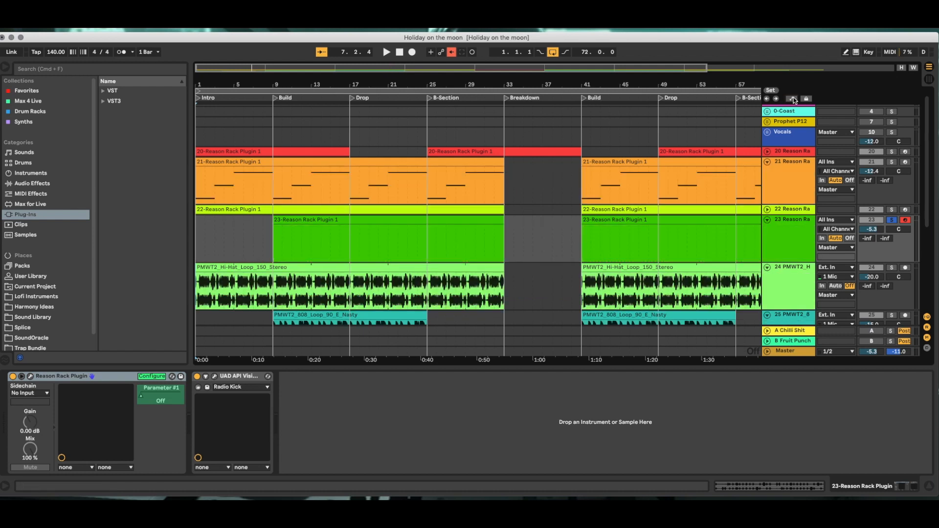
Inspect the UAD API Vision Channel Strip on track 23, close its window and return to the Session View.
{"action": "left_click", "coordinate": [216, 376]}
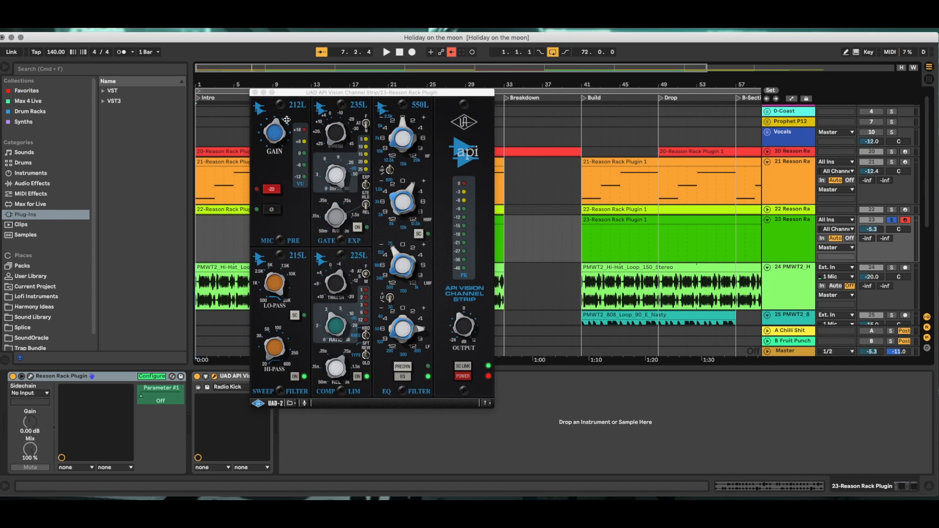
{"action": "left_click", "coordinate": [255, 95]}
{"action": "scroll", "coordinate": [474, 251], "scroll_direction": "right", "scroll_amount": 5}
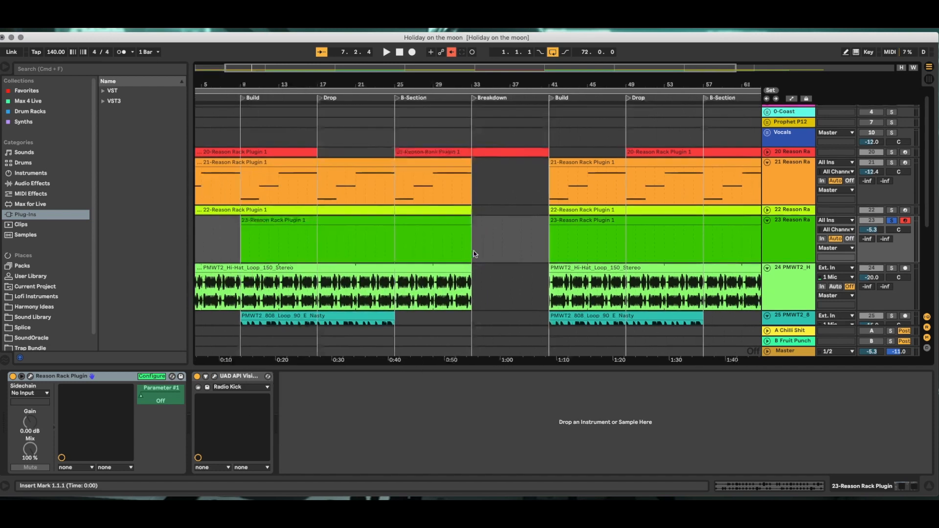
{"action": "left_click", "coordinate": [930, 80]}
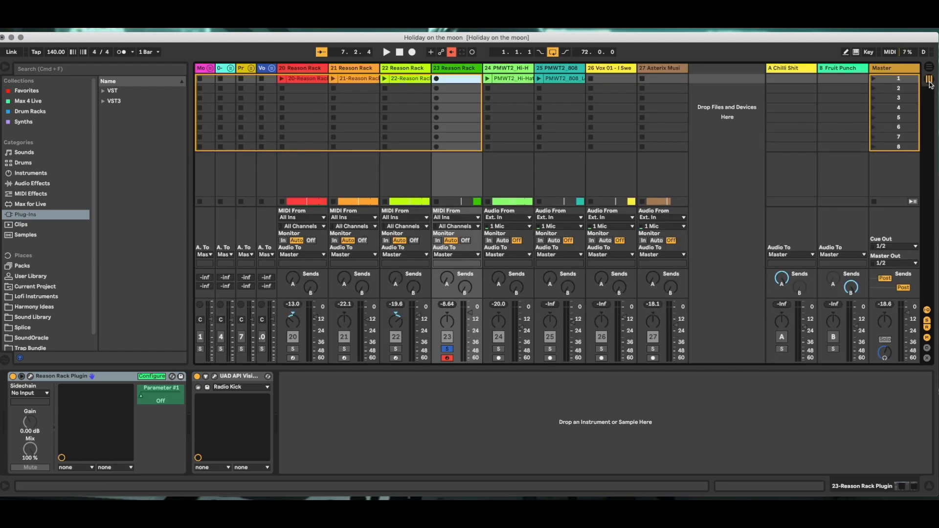
Check the devices on hi-hat track 24 and 808 track 25, and inspect the Dry/Wet amount of track 25's Initial Reverse.
{"action": "left_click", "coordinate": [520, 70]}
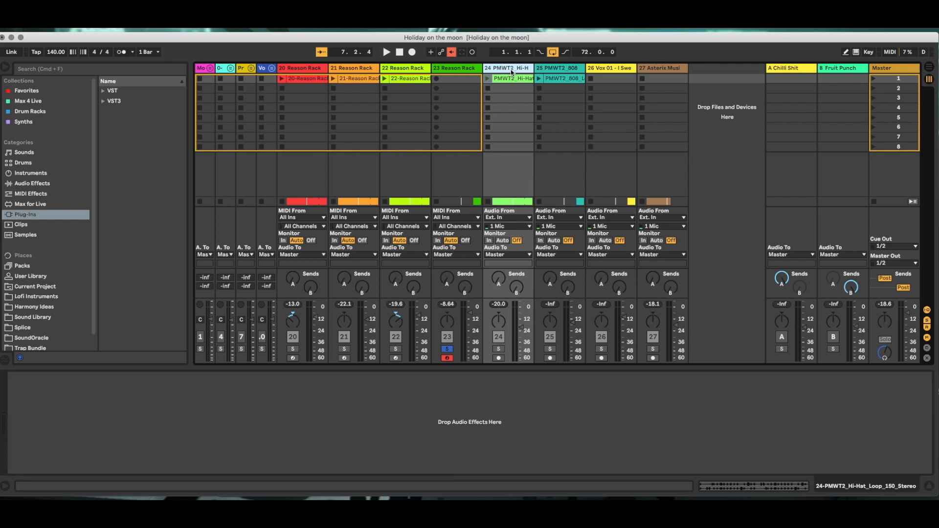
{"action": "left_click", "coordinate": [572, 70]}
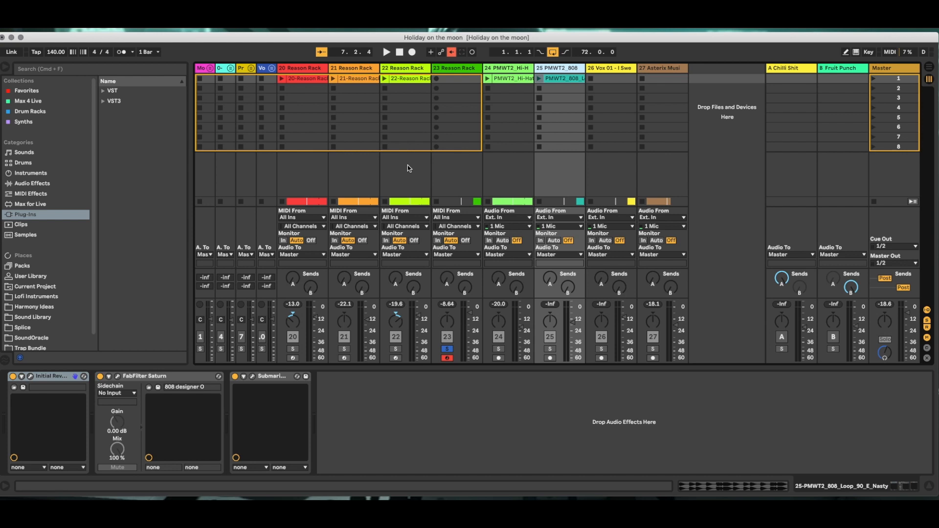
{"action": "left_click", "coordinate": [30, 377]}
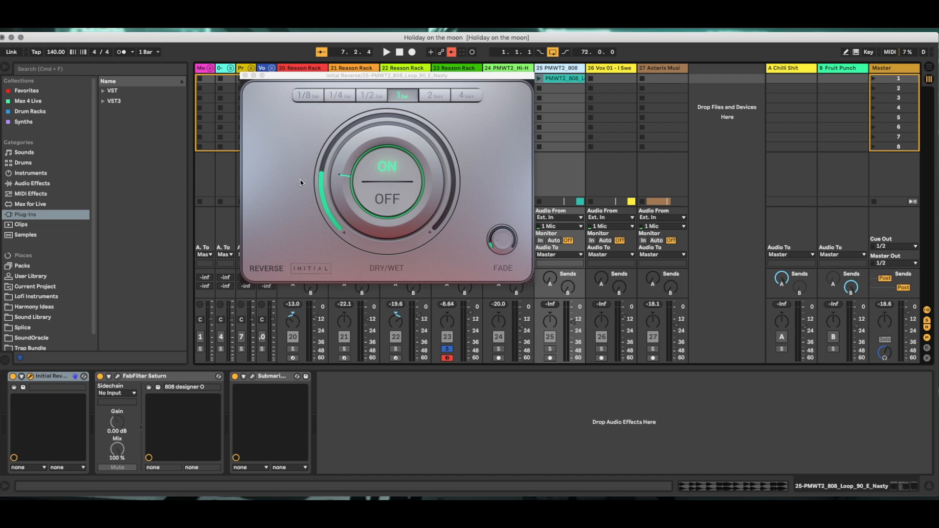
{"action": "mouse_move", "coordinate": [317, 190]}
{"action": "mouse_move", "coordinate": [335, 157]}
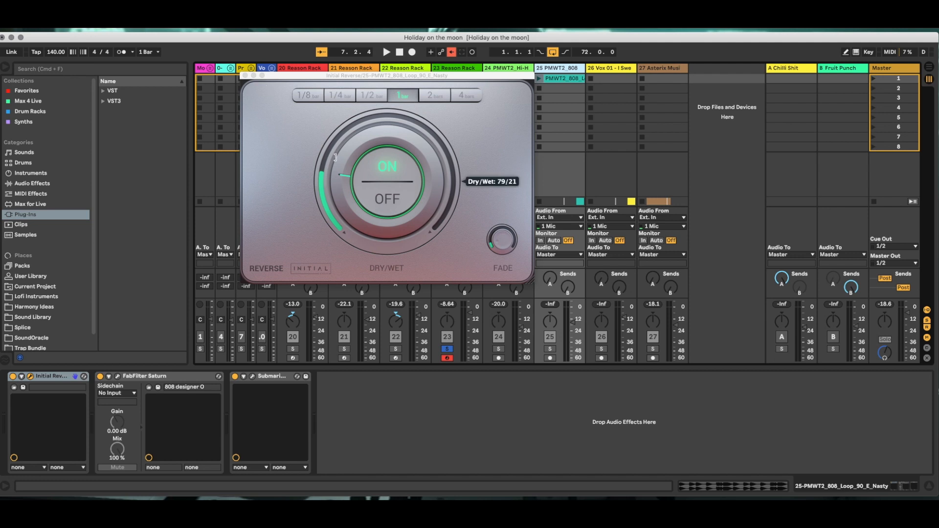
{"action": "left_click", "coordinate": [245, 75]}
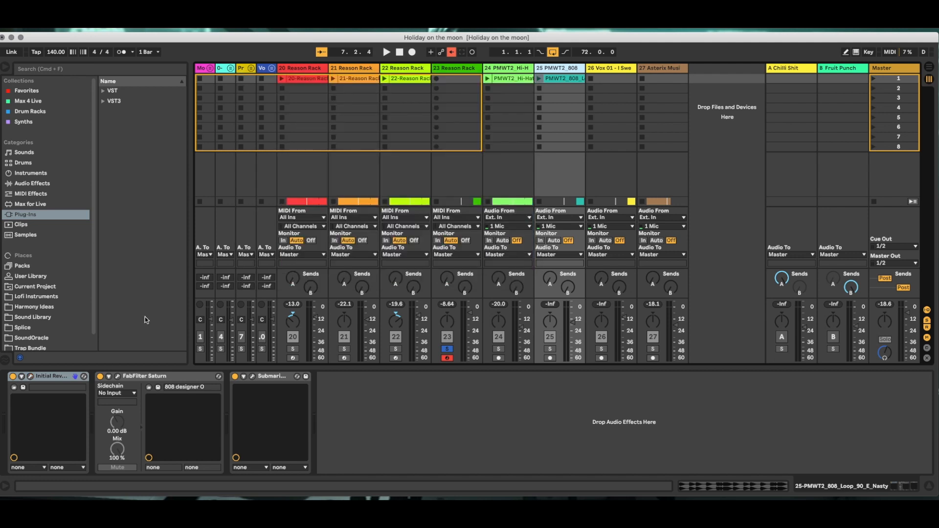
Inspect the Band 1 and Band 2 levels in track 25's FabFilter Saturn, and close its window.
{"action": "left_click", "coordinate": [118, 377]}
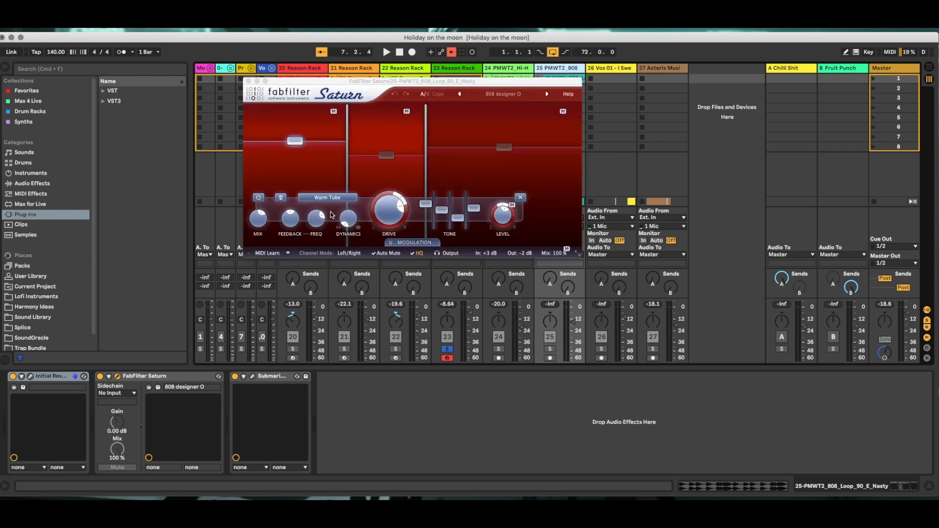
{"action": "mouse_move", "coordinate": [390, 151]}
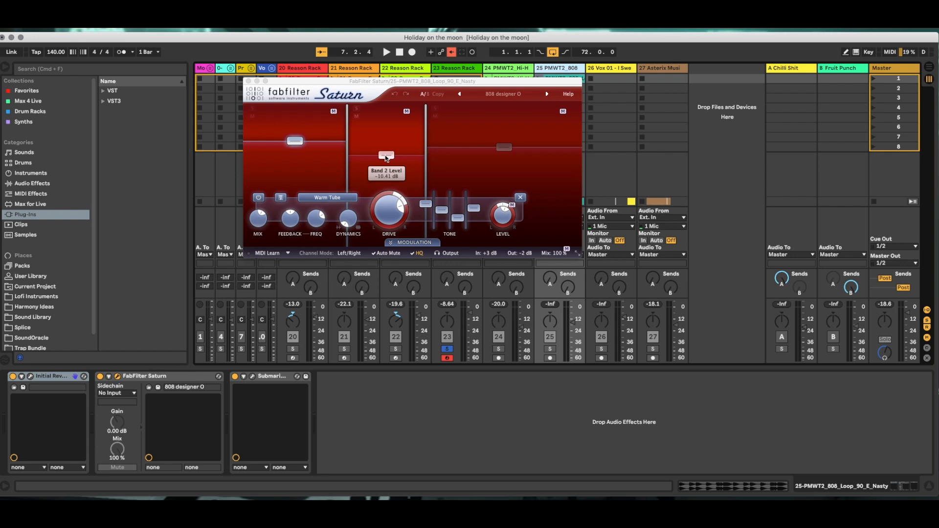
{"action": "mouse_move", "coordinate": [288, 143]}
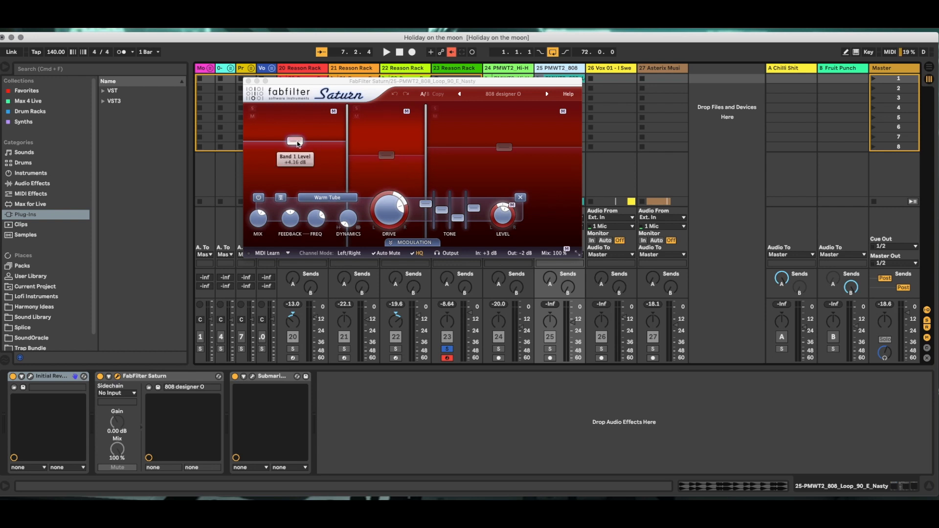
{"action": "left_click", "coordinate": [248, 81]}
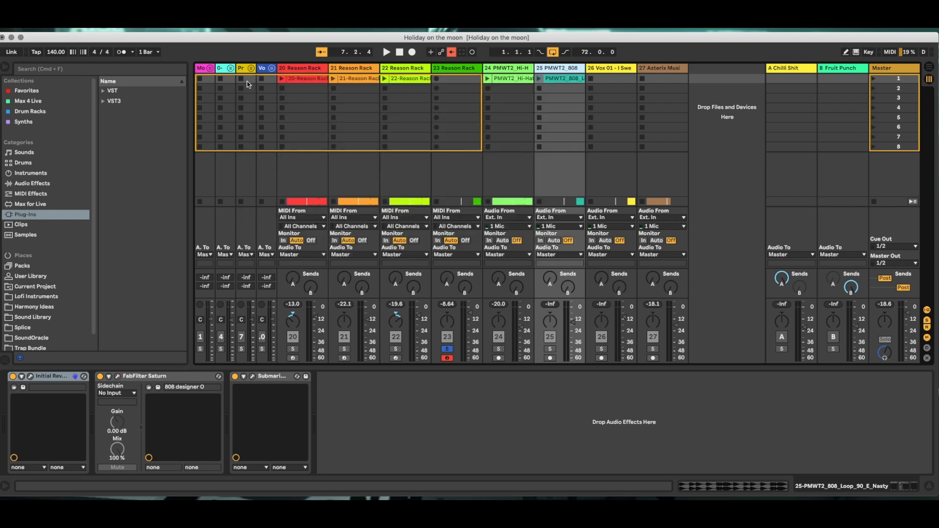
Inspect the frequency range and Drive of the Submarine effect on track 25, and close its window.
{"action": "left_click", "coordinate": [252, 377]}
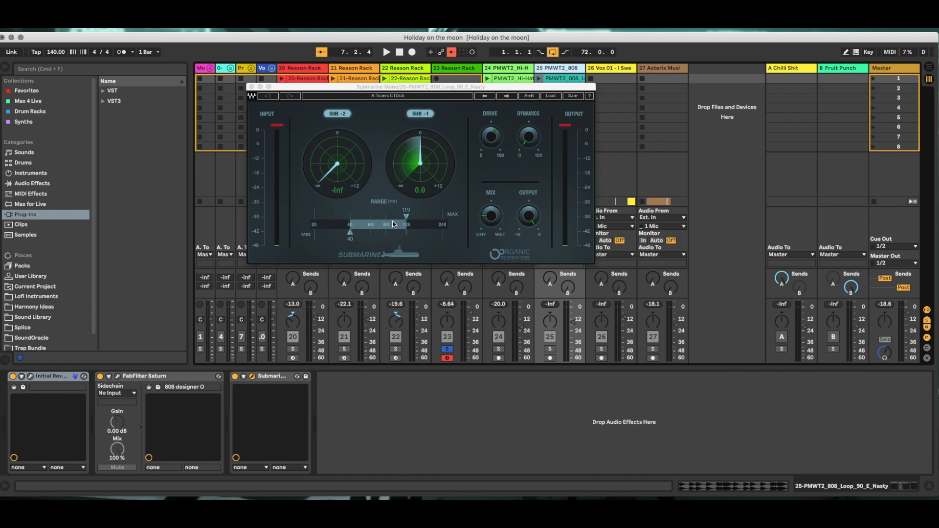
{"action": "left_click_drag", "start_coordinate": [488, 145], "coordinate": [500, 132]}
{"action": "left_click", "coordinate": [251, 87]}
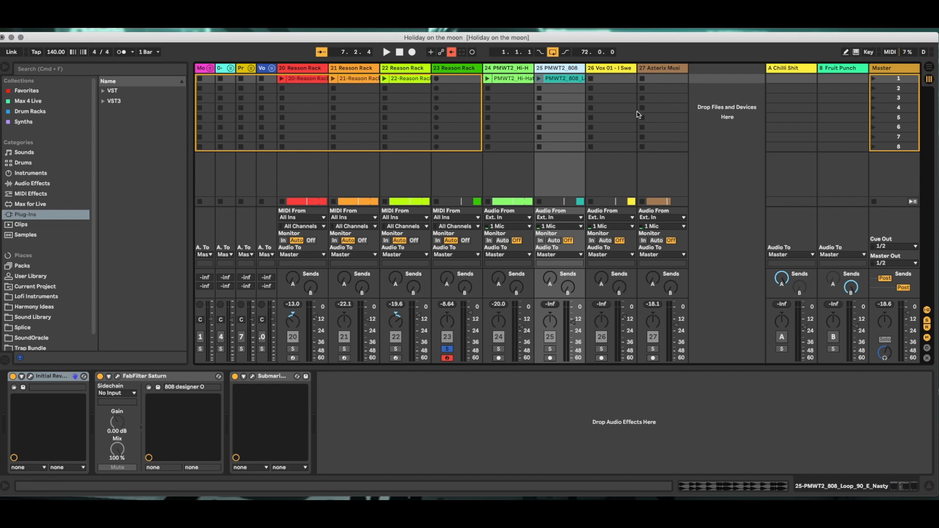
Inspect the compressor's ratio, attack and release in the Scheps Omni Channel on vocal track 26.
{"action": "left_click", "coordinate": [621, 69]}
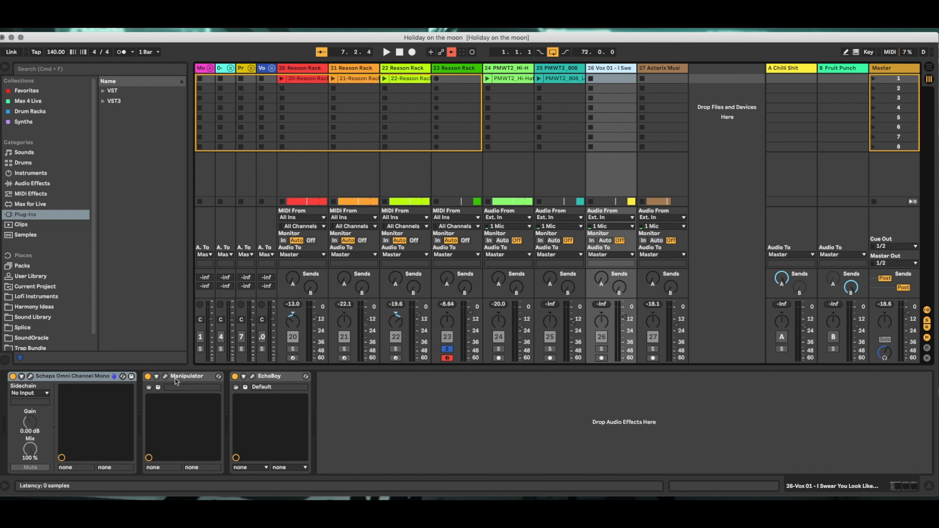
{"action": "left_click", "coordinate": [30, 377]}
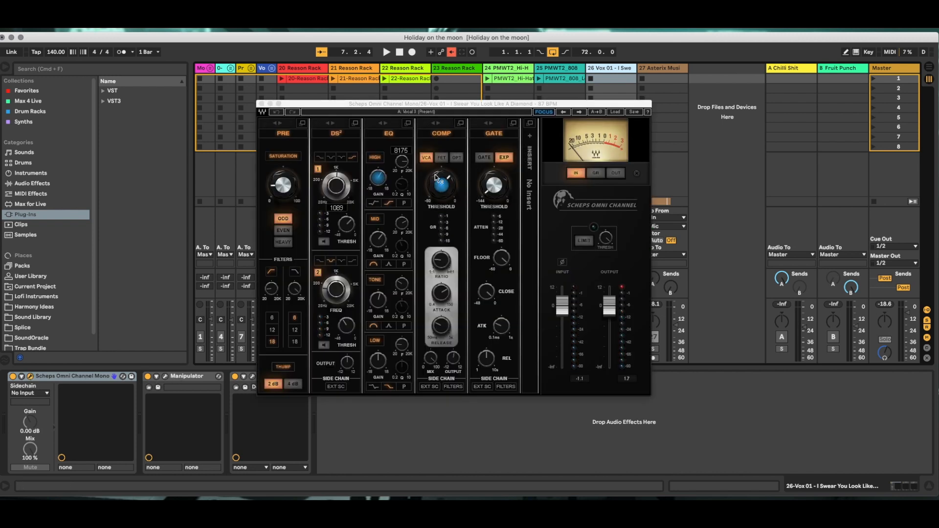
{"action": "left_click", "coordinate": [439, 265]}
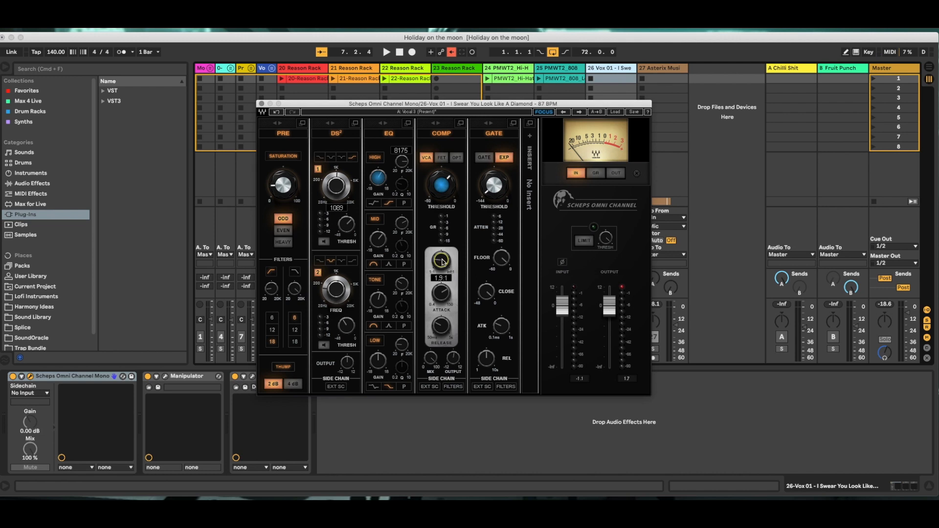
{"action": "left_click_drag", "start_coordinate": [438, 293], "coordinate": [447, 292]}
{"action": "left_click", "coordinate": [439, 326]}
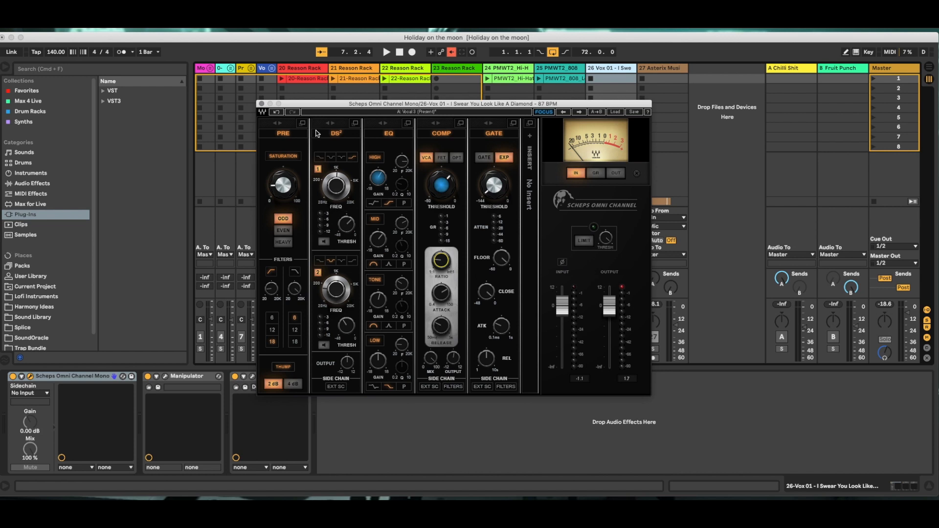
Inspect the saturation and the four EQ band gains of track 26's Scheps Omni Channel, and close its window.
{"action": "left_click", "coordinate": [278, 186]}
{"action": "mouse_move", "coordinate": [379, 182]}
{"action": "mouse_move", "coordinate": [379, 240]}
{"action": "mouse_move", "coordinate": [380, 303]}
{"action": "mouse_move", "coordinate": [377, 362]}
{"action": "left_click", "coordinate": [261, 104]}
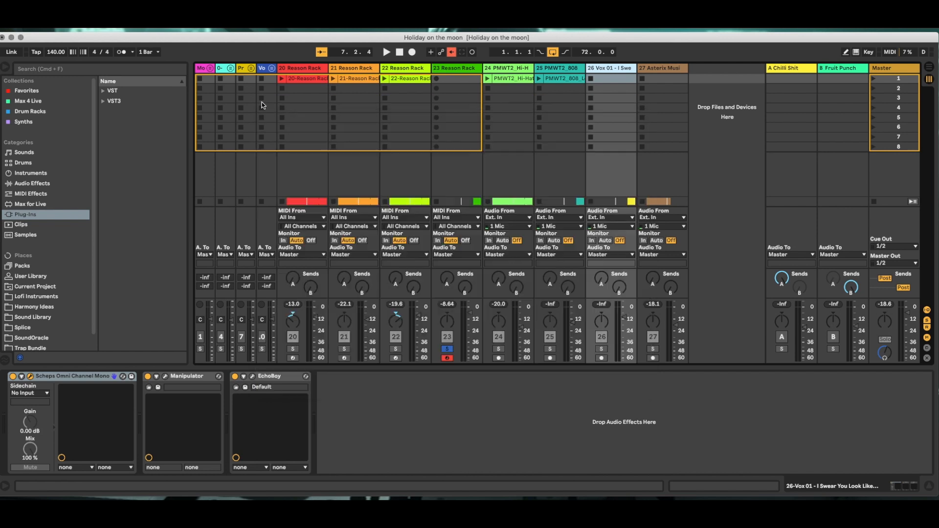
Inspect the Manipulator's pitch, formant and dry/wet settings on vocal track 26, and close its window.
{"action": "left_click", "coordinate": [188, 377]}
{"action": "left_click", "coordinate": [165, 376]}
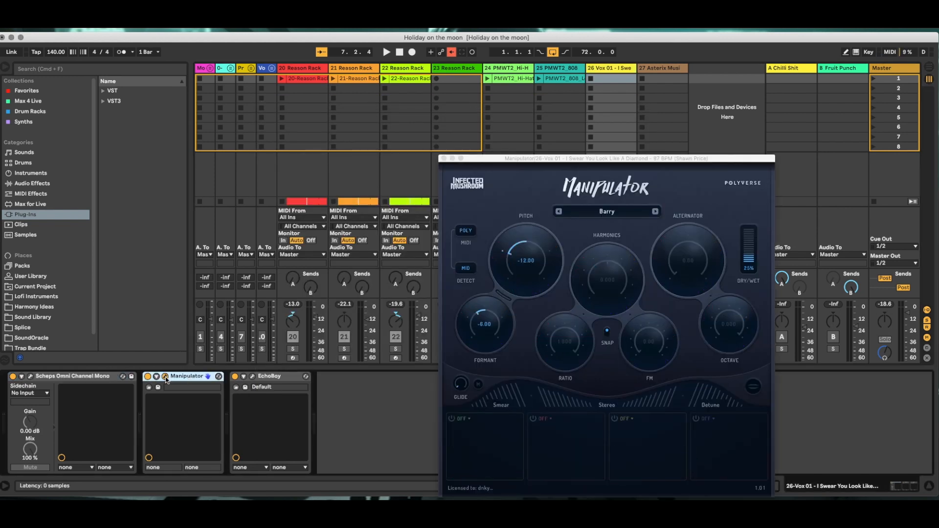
{"action": "left_click_drag", "start_coordinate": [599, 160], "coordinate": [488, 126]}
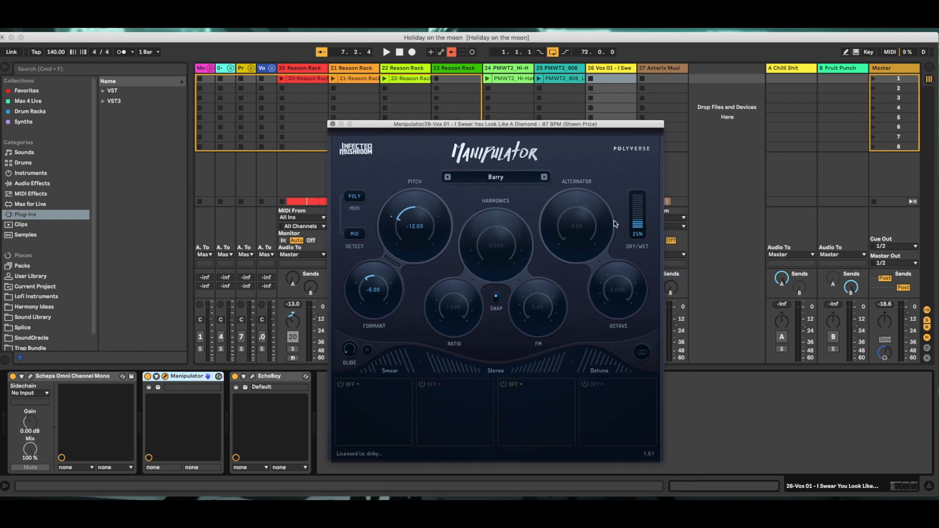
{"action": "left_click", "coordinate": [332, 124]}
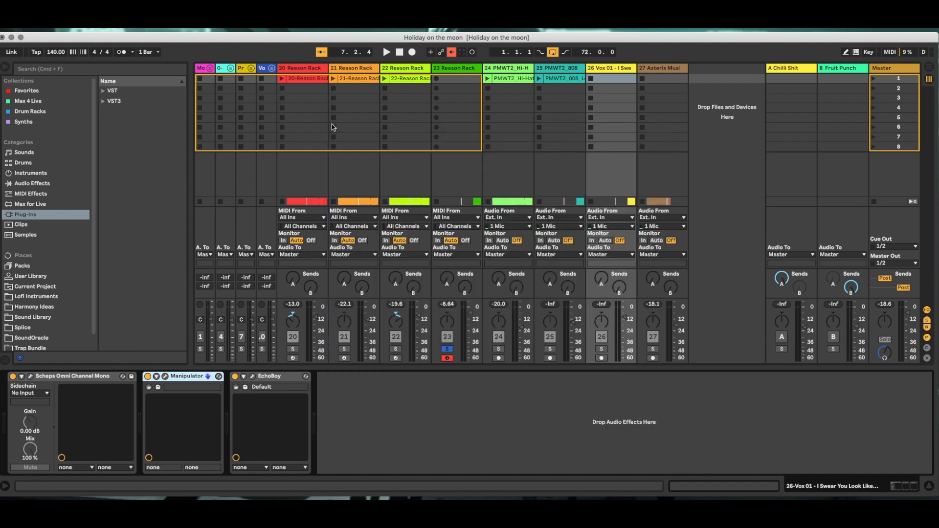
Inspect the EchoBoy delay settings on vocal track 26, close its window, and check track 27 for effects.
{"action": "left_click", "coordinate": [253, 377]}
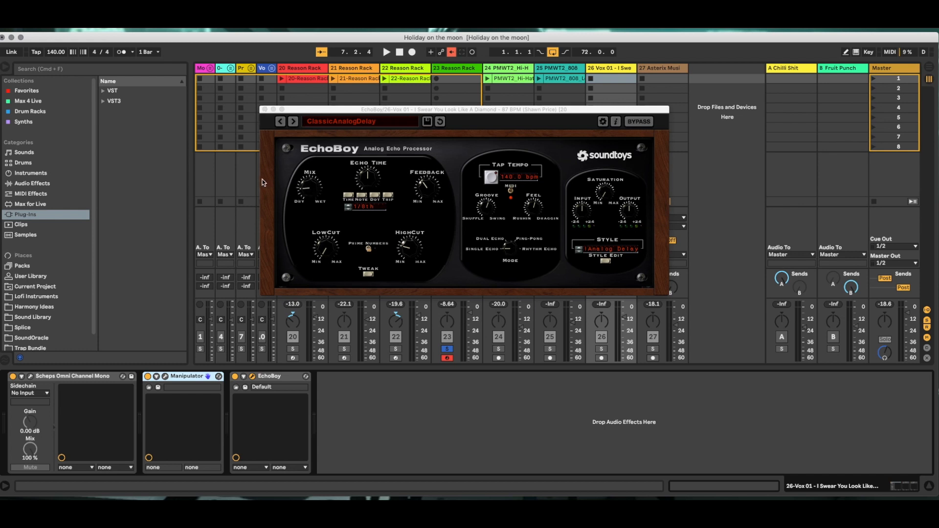
{"action": "left_click", "coordinate": [264, 109]}
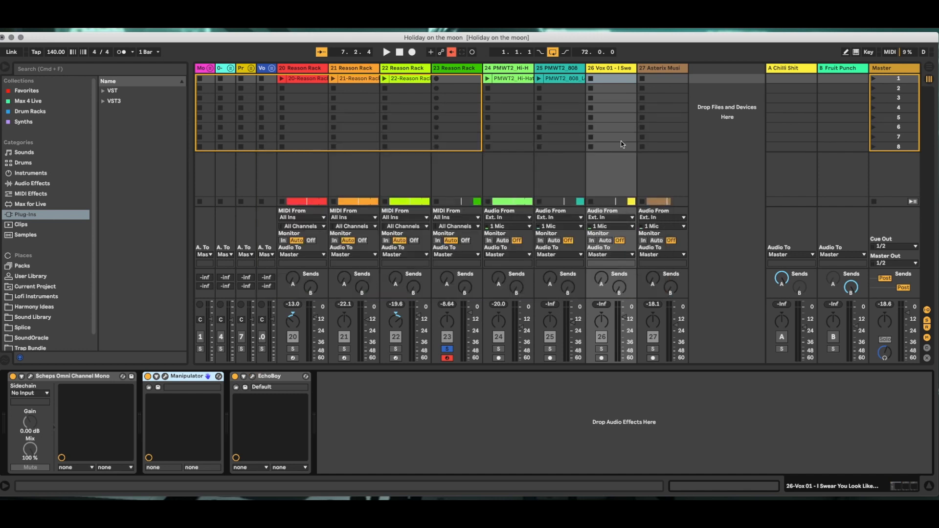
{"action": "left_click", "coordinate": [662, 69]}
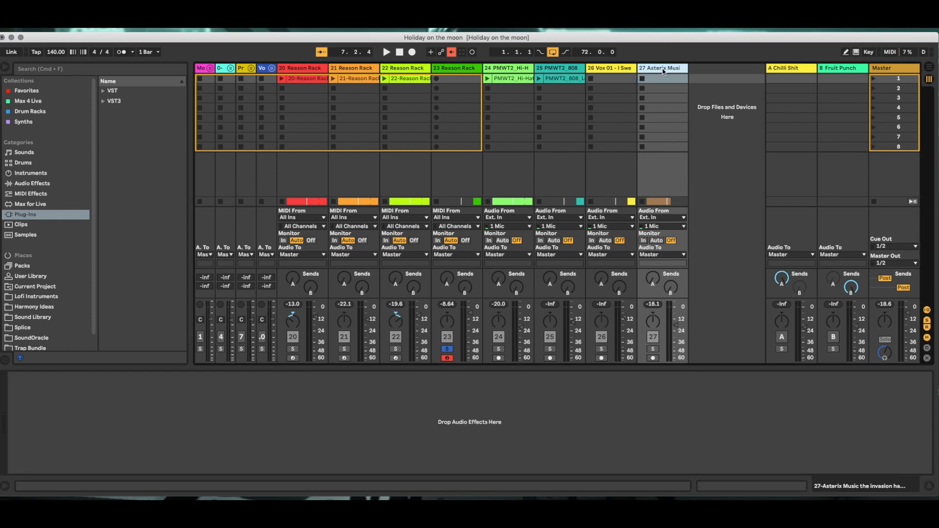
{"action": "left_click", "coordinate": [631, 72]}
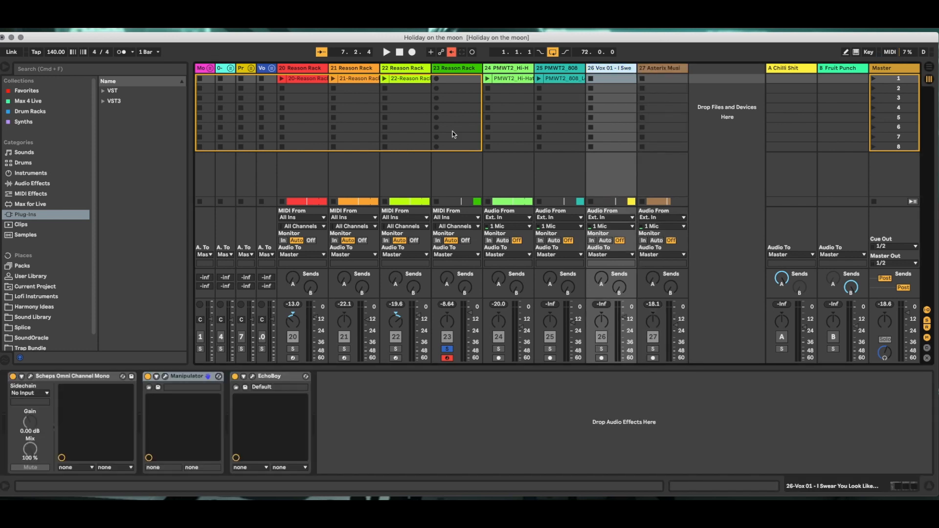
Switch to the Arrangement View and look over where the clips of tracks 20 to 27 sit in the song.
{"action": "left_click", "coordinate": [928, 68]}
{"action": "scroll", "coordinate": [508, 247], "scroll_direction": "left", "scroll_amount": 4}
{"action": "scroll", "coordinate": [509, 247], "scroll_direction": "down", "scroll_amount": 5}
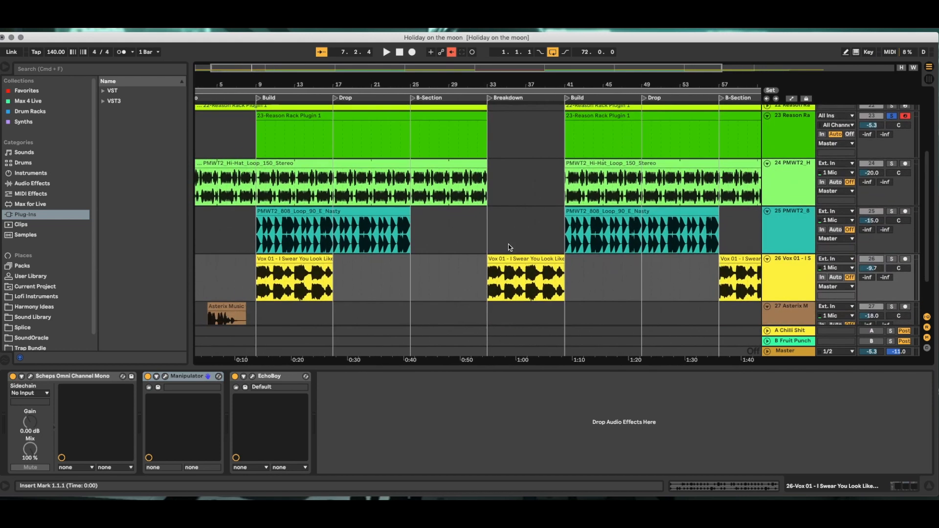
{"action": "scroll", "coordinate": [508, 248], "scroll_direction": "up", "scroll_amount": 3}
{"action": "scroll", "coordinate": [508, 247], "scroll_direction": "up", "scroll_amount": 2}
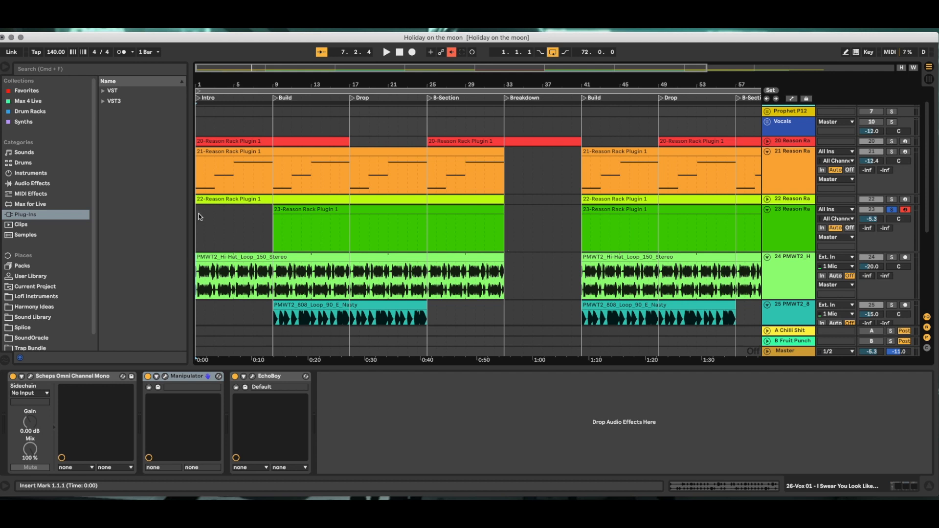
Expand the VST3 plug-ins folder and widen the browser so the full vendor names fit.
{"action": "left_click", "coordinate": [103, 103]}
{"action": "left_click", "coordinate": [103, 103]}
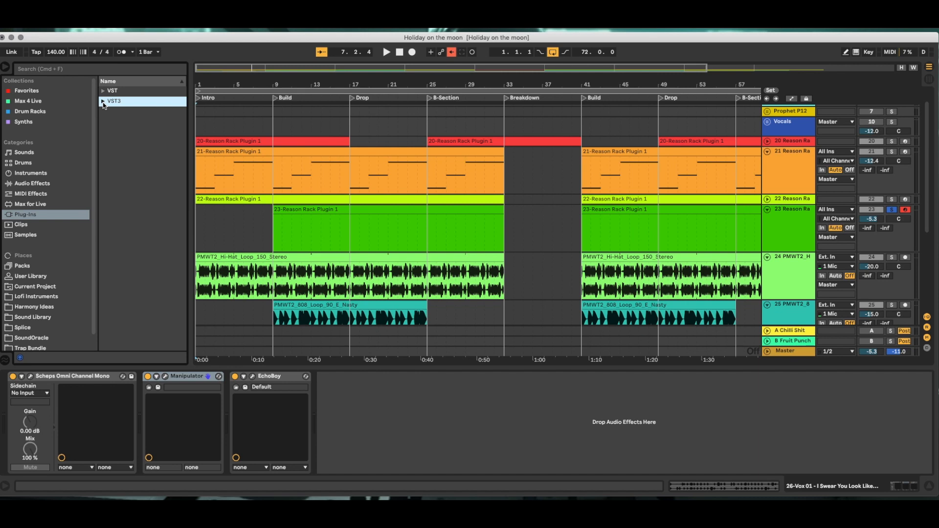
{"action": "left_click", "coordinate": [103, 102]}
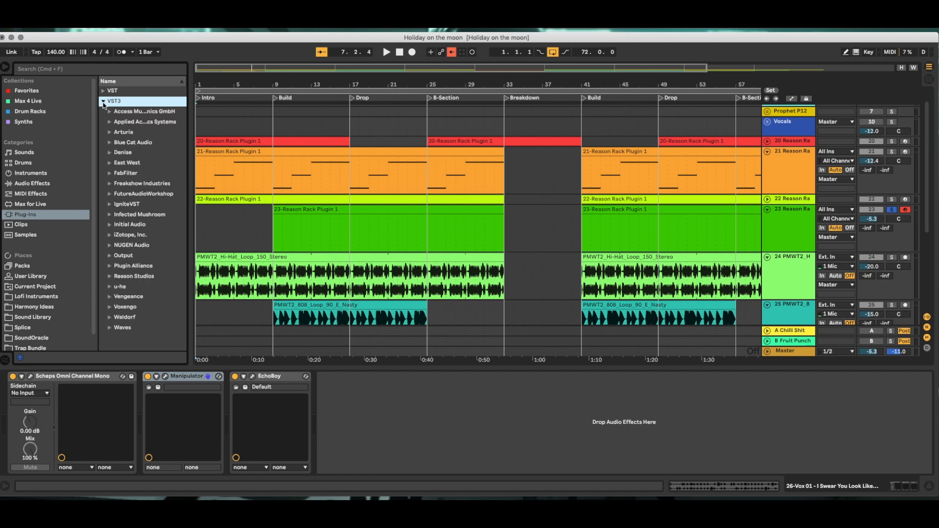
{"action": "left_click", "coordinate": [103, 102]}
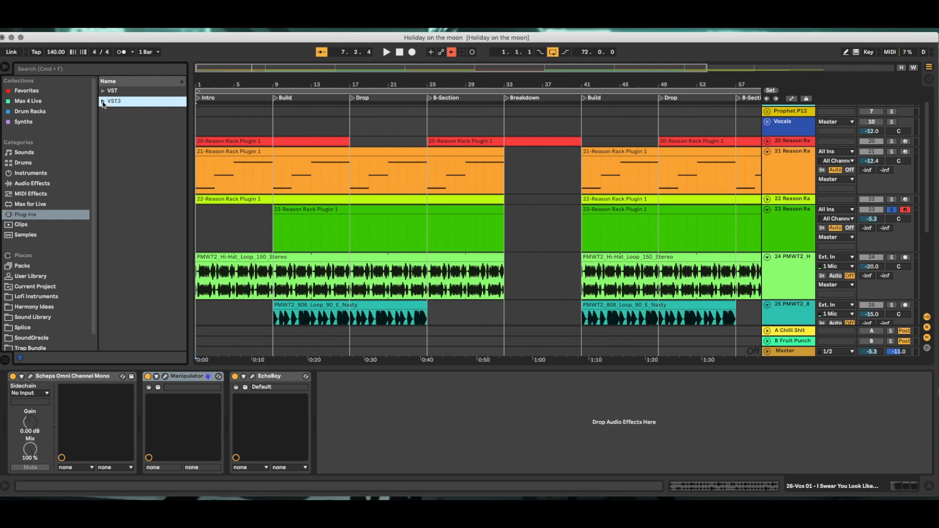
{"action": "left_click", "coordinate": [103, 103]}
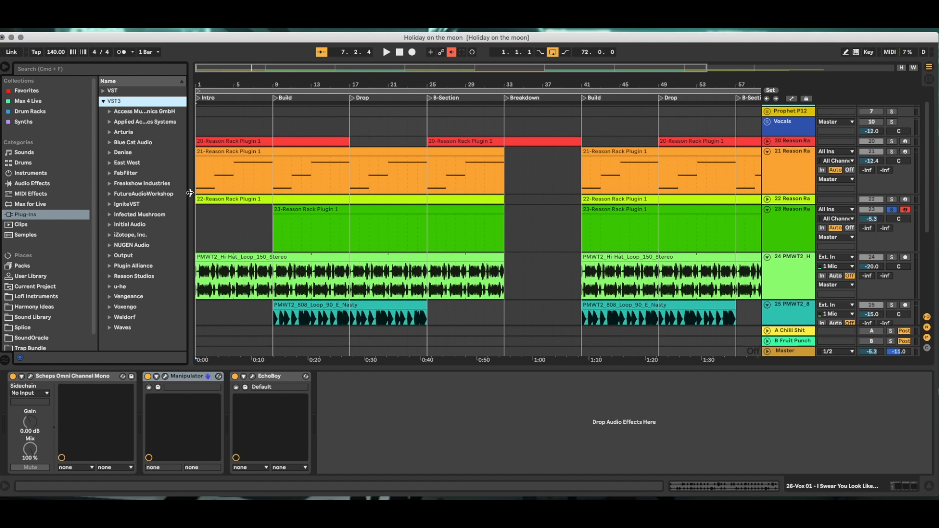
{"action": "scroll", "coordinate": [189, 194], "scroll_direction": "down", "scroll_amount": 3}
{"action": "left_click_drag", "start_coordinate": [189, 194], "coordinate": [226, 191]}
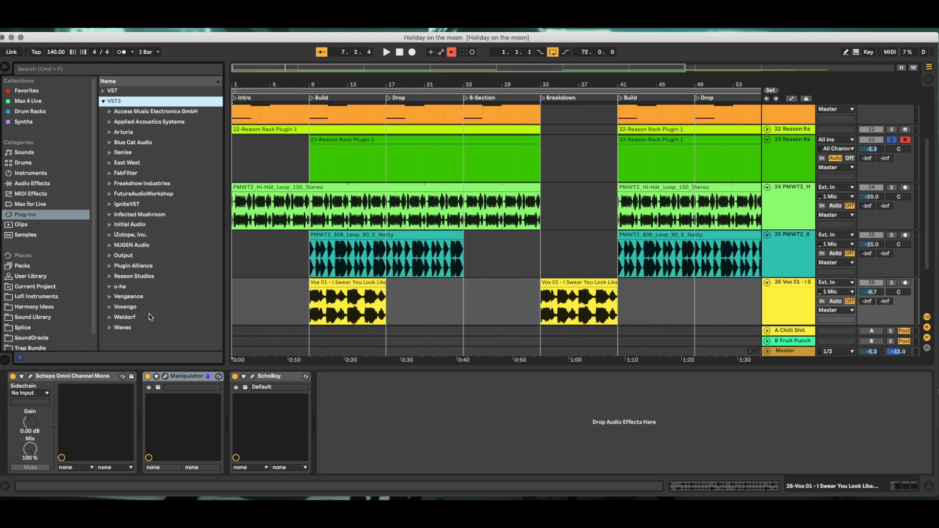
Look through the Waves and Arturia folders in the VST3 plug-ins, and collapse them again.
{"action": "left_click", "coordinate": [123, 330]}
{"action": "left_click", "coordinate": [109, 328]}
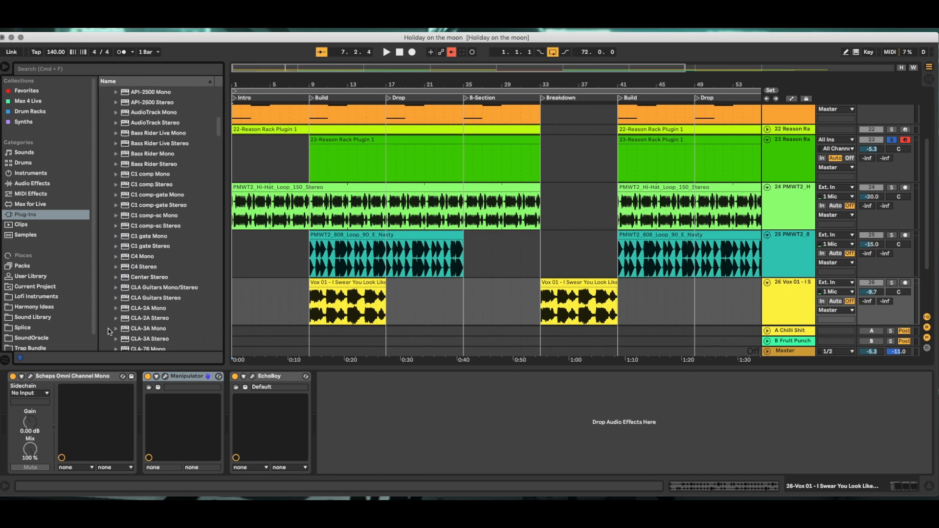
{"action": "left_click", "coordinate": [108, 331]}
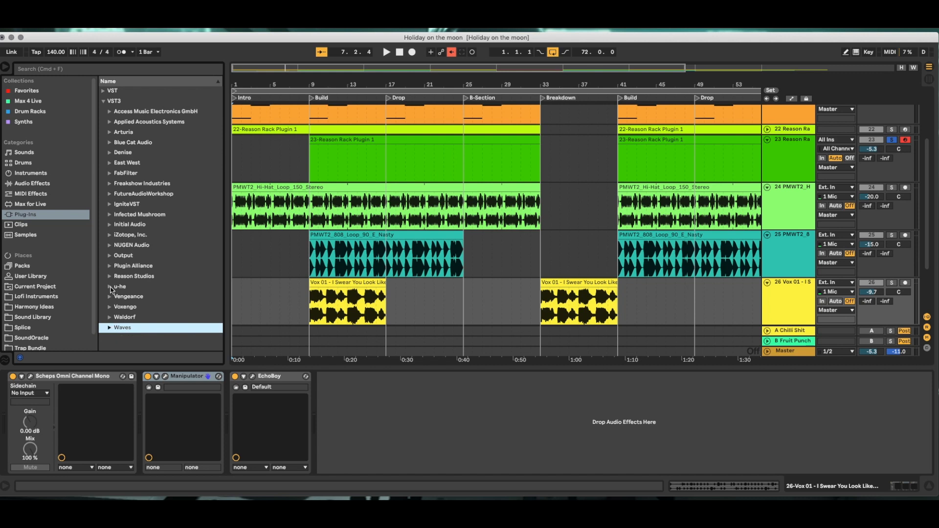
{"action": "left_click", "coordinate": [109, 259]}
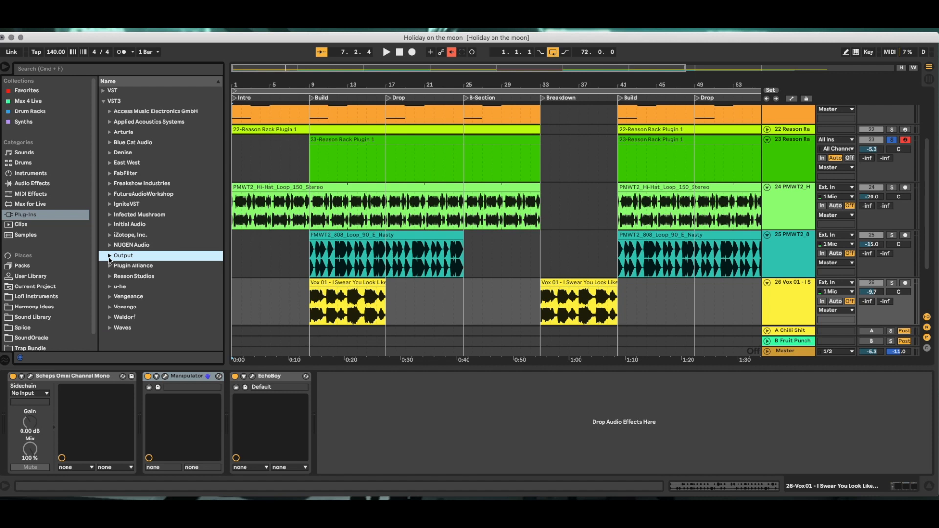
{"action": "left_click", "coordinate": [109, 133]}
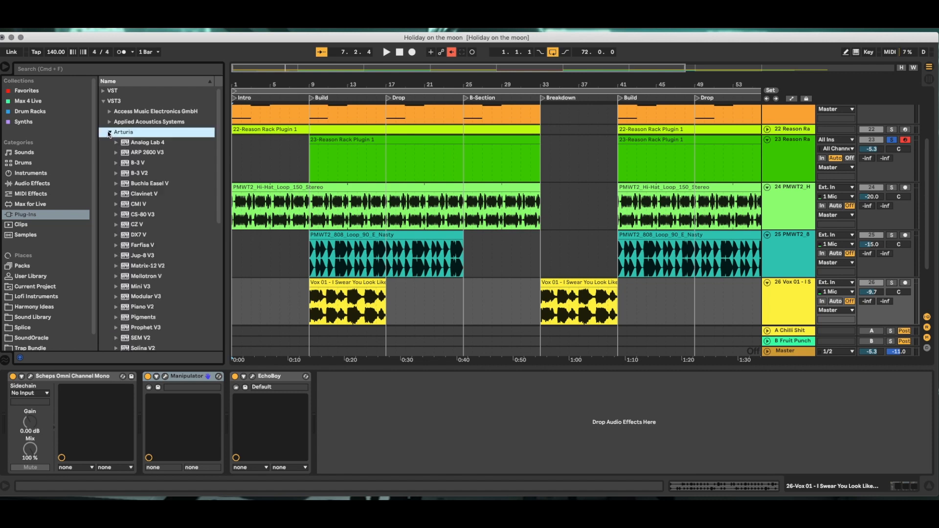
{"action": "left_click", "coordinate": [110, 132]}
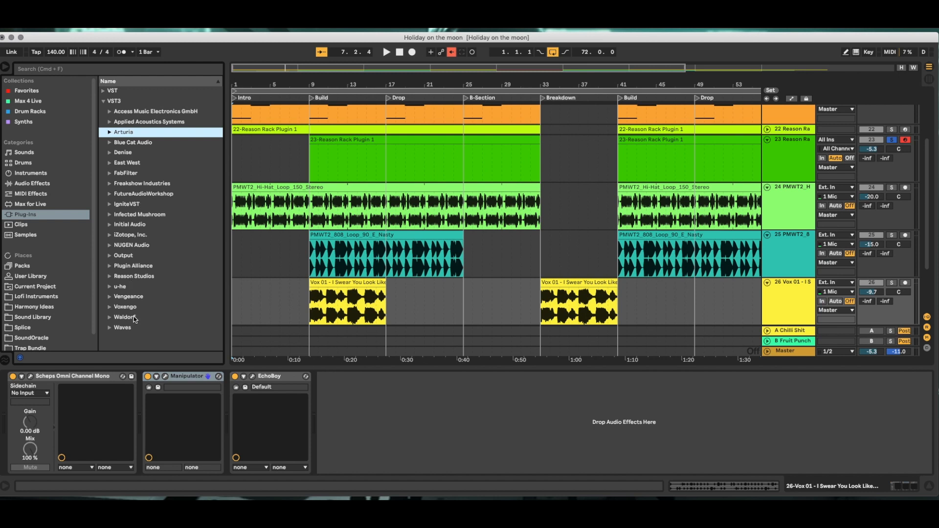
In the Session View, add the Reason Rack Plugin from the Reason Studios folder as a new MIDI track.
{"action": "left_click", "coordinate": [143, 277]}
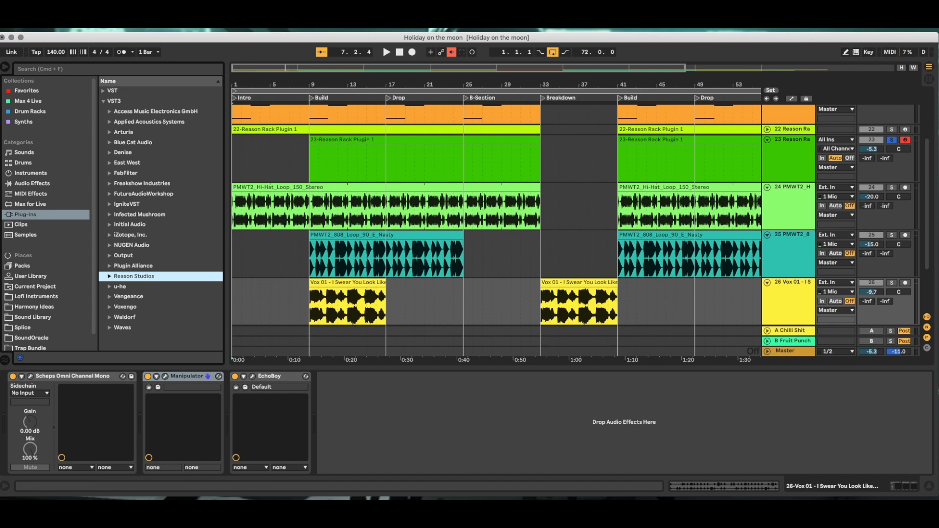
{"action": "left_click", "coordinate": [930, 80]}
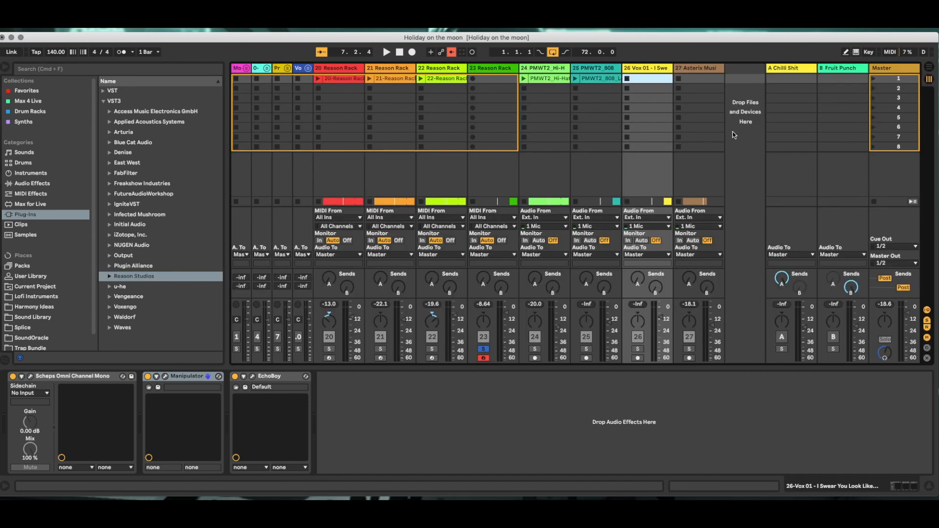
{"action": "left_click", "coordinate": [111, 276]}
{"action": "left_click_drag", "start_coordinate": [135, 291], "coordinate": [737, 127]}
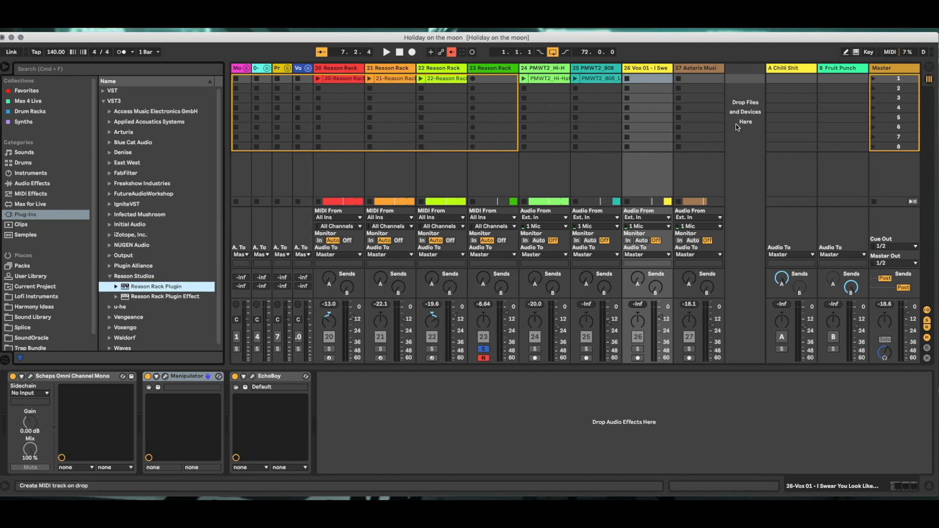
{"action": "left_click_drag", "start_coordinate": [570, 114], "coordinate": [574, 90]}
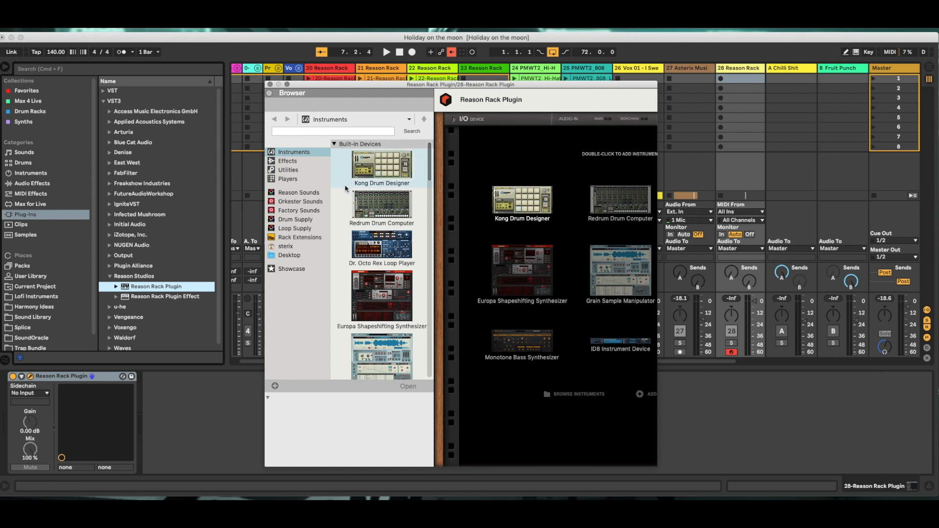
{"action": "scroll", "coordinate": [346, 188], "scroll_direction": "down", "scroll_amount": 2}
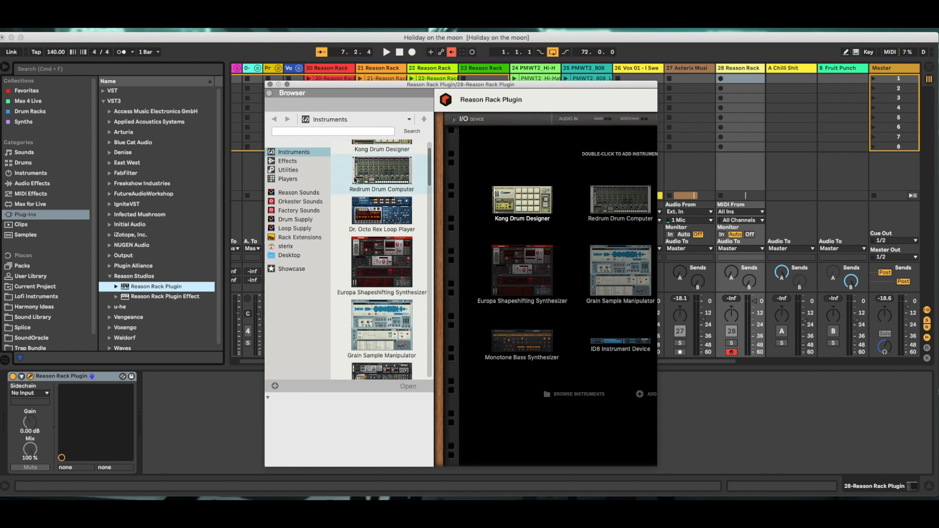
{"action": "left_click", "coordinate": [269, 93]}
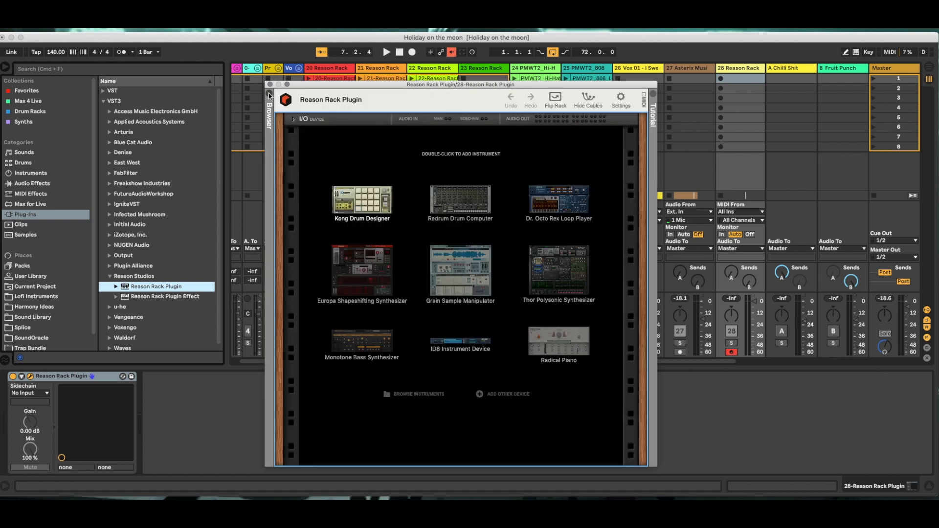
{"action": "left_click", "coordinate": [269, 95]}
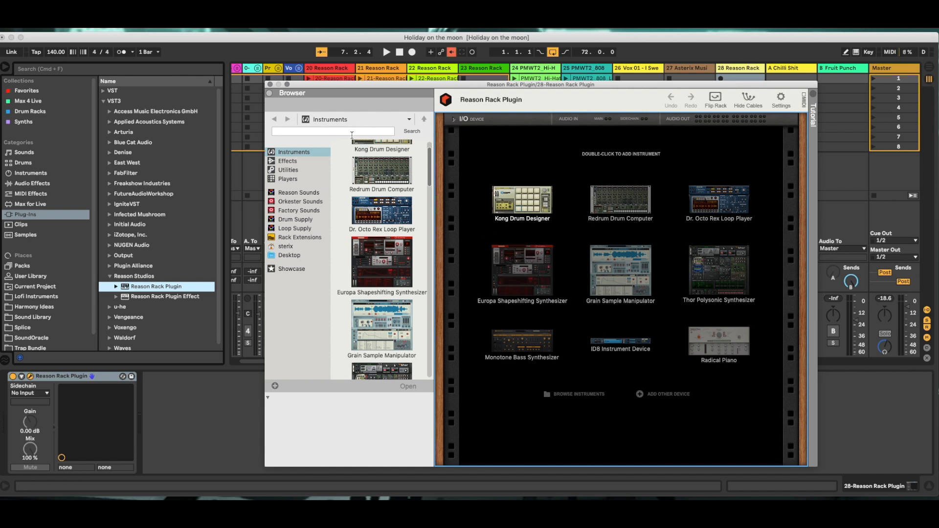
{"action": "left_click", "coordinate": [269, 94]}
{"action": "left_click", "coordinate": [269, 95]}
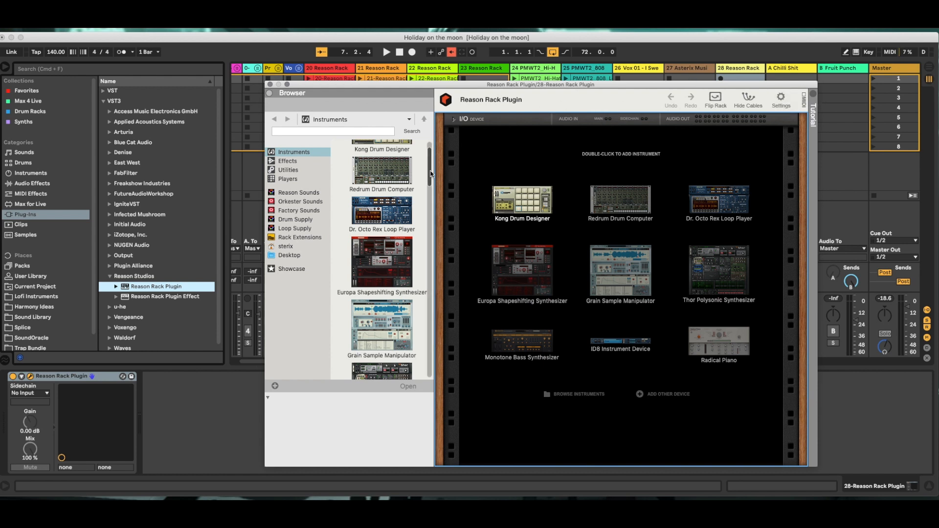
Look through the Reason Rack Plugin's instrument list, highlighting the Scenic Hybrid Instrument and the Complex-1 Modular Synthesizer.
{"action": "scroll", "coordinate": [430, 173], "scroll_direction": "down", "scroll_amount": 15}
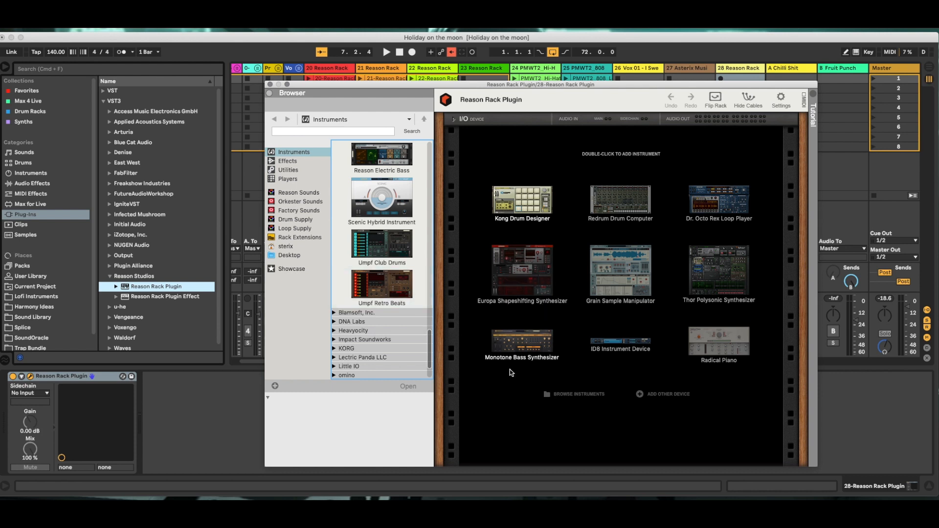
{"action": "scroll", "coordinate": [381, 274], "scroll_direction": "up", "scroll_amount": 2}
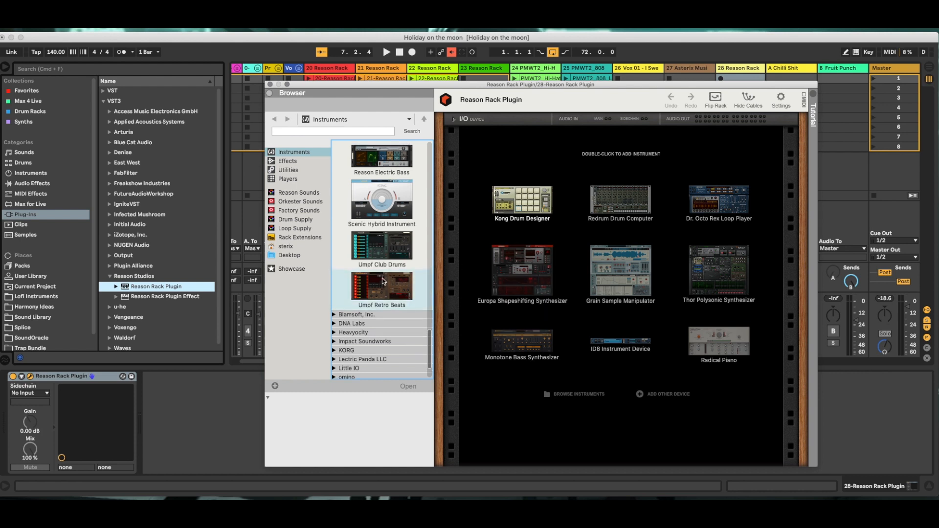
{"action": "left_click", "coordinate": [374, 254]}
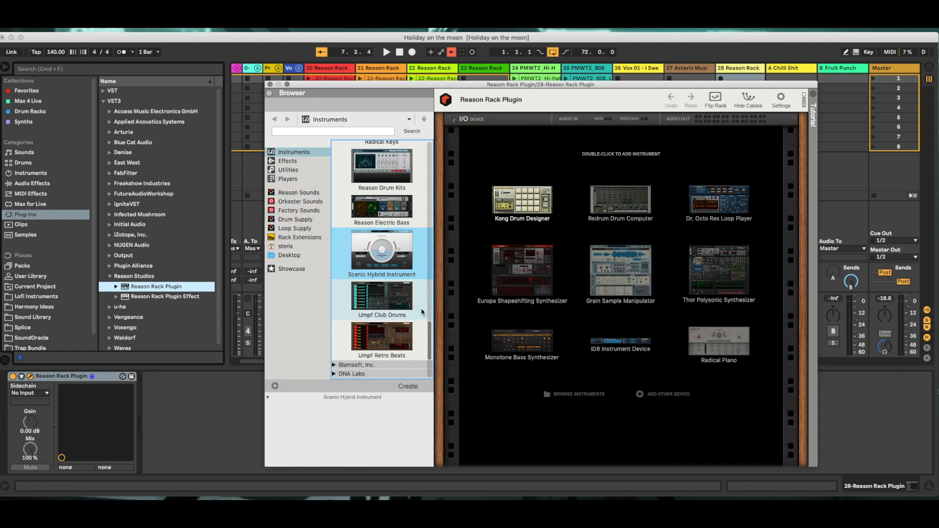
{"action": "scroll", "coordinate": [421, 312], "scroll_direction": "up", "scroll_amount": 5}
{"action": "scroll", "coordinate": [421, 312], "scroll_direction": "down", "scroll_amount": 5}
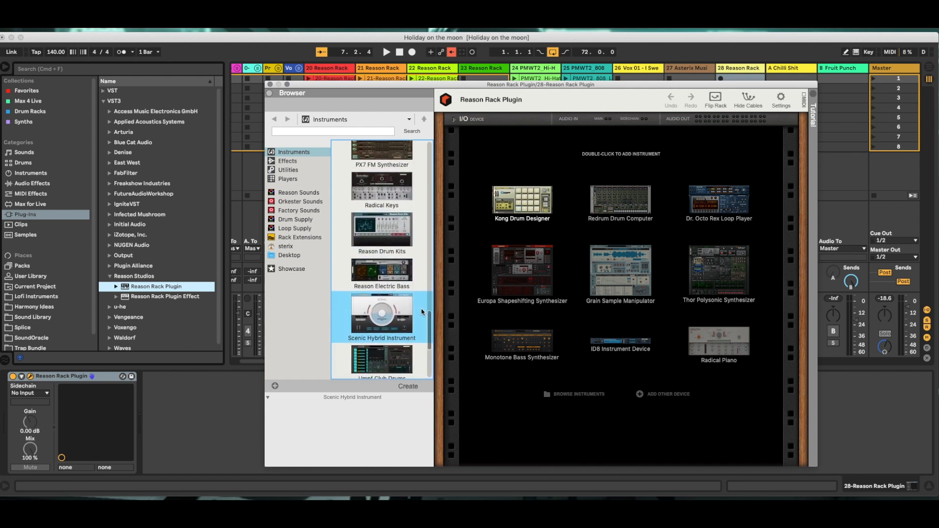
{"action": "scroll", "coordinate": [397, 311], "scroll_direction": "up", "scroll_amount": 3}
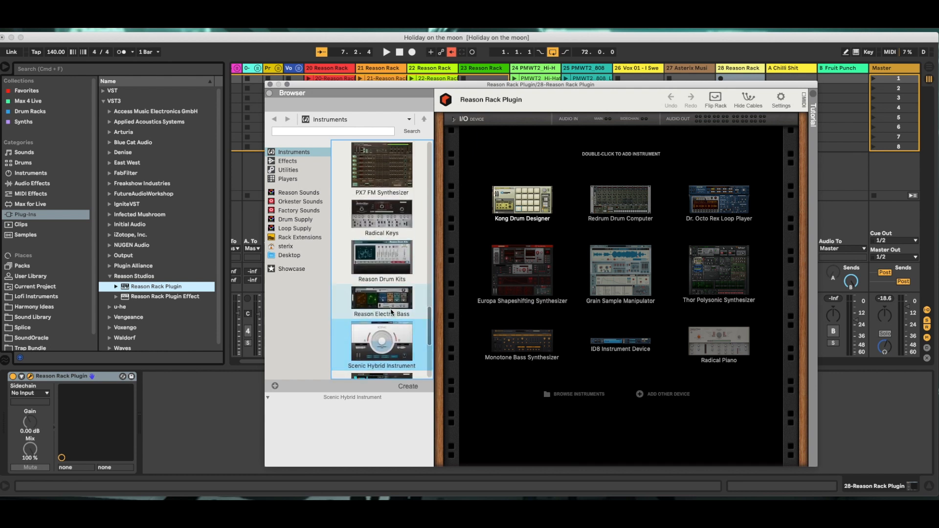
{"action": "scroll", "coordinate": [391, 312], "scroll_direction": "down", "scroll_amount": 10}
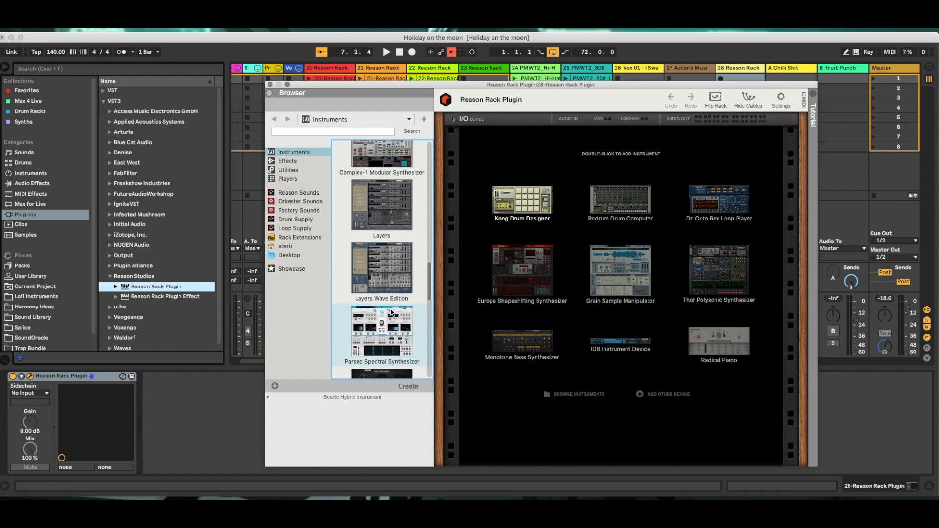
{"action": "scroll", "coordinate": [391, 312], "scroll_direction": "down", "scroll_amount": 5}
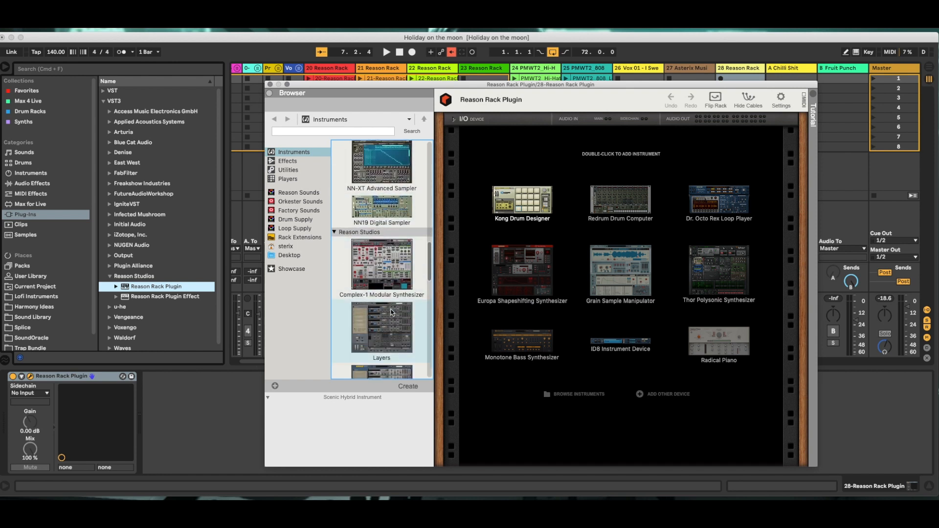
{"action": "left_click", "coordinate": [384, 254]}
{"action": "scroll", "coordinate": [384, 254], "scroll_direction": "down", "scroll_amount": 2}
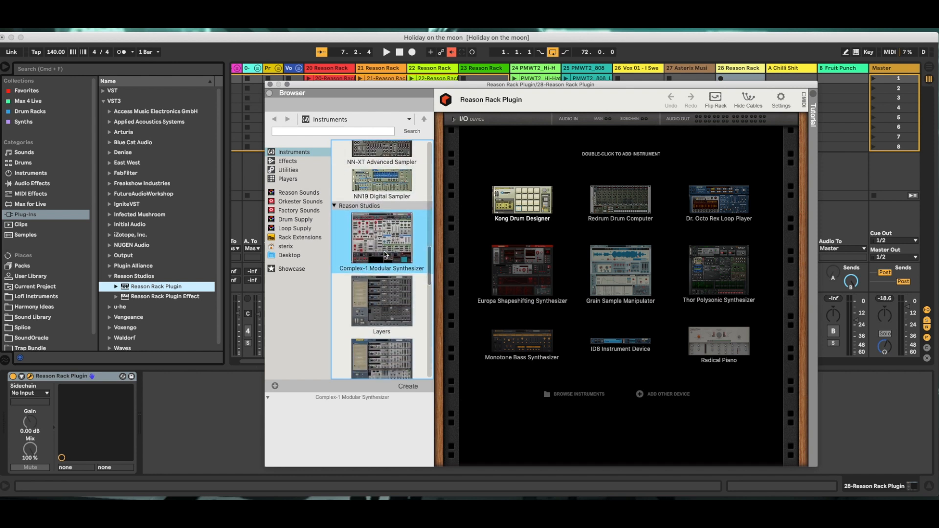
Look through the built-in and Reason Studios instruments, from the Kong Drum Designer down to the third-party maker folders.
{"action": "scroll", "coordinate": [383, 251], "scroll_direction": "down", "scroll_amount": 6}
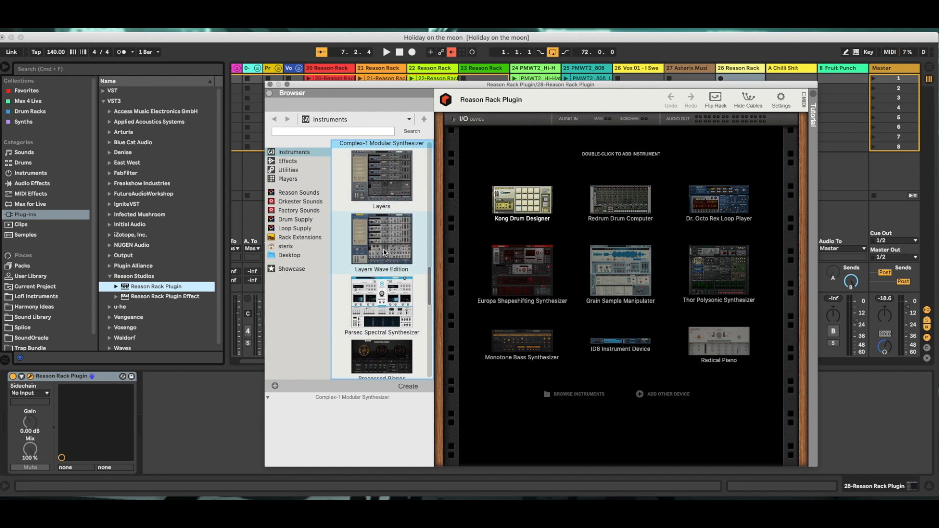
{"action": "scroll", "coordinate": [383, 250], "scroll_direction": "down", "scroll_amount": 20}
{"action": "scroll", "coordinate": [383, 252], "scroll_direction": "up", "scroll_amount": 10}
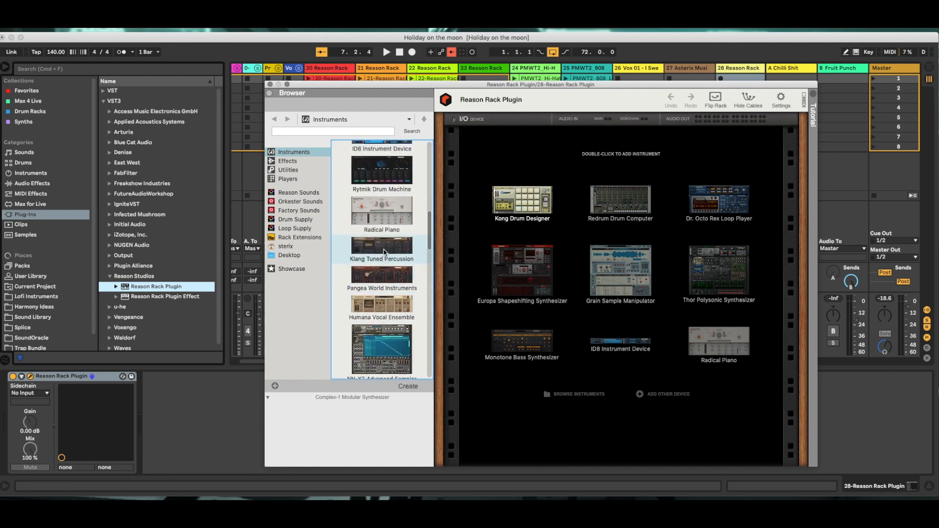
{"action": "scroll", "coordinate": [384, 250], "scroll_direction": "up", "scroll_amount": 10}
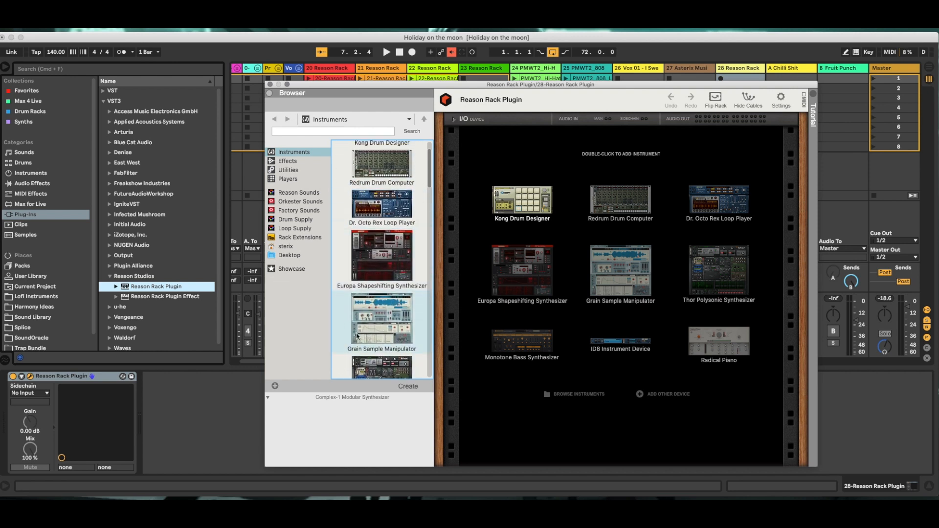
{"action": "scroll", "coordinate": [368, 336], "scroll_direction": "up", "scroll_amount": 3}
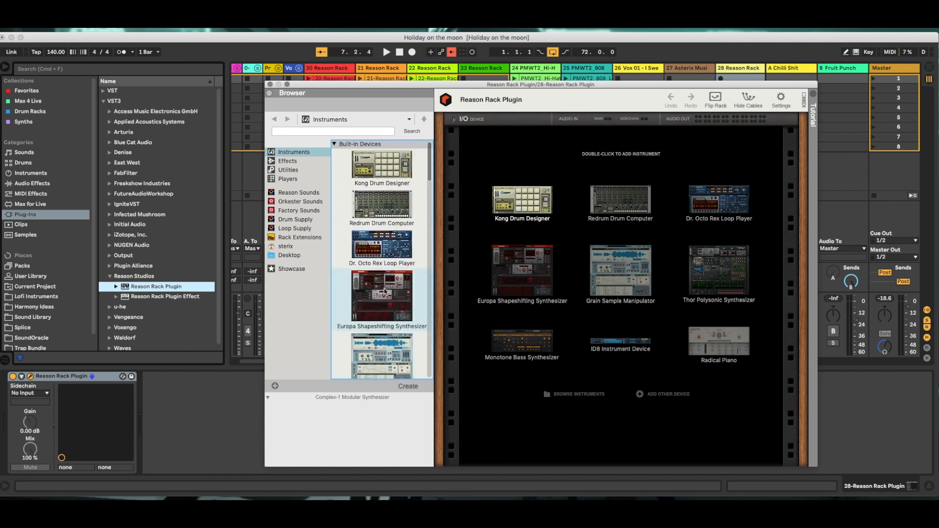
{"action": "scroll", "coordinate": [382, 303], "scroll_direction": "down", "scroll_amount": 10}
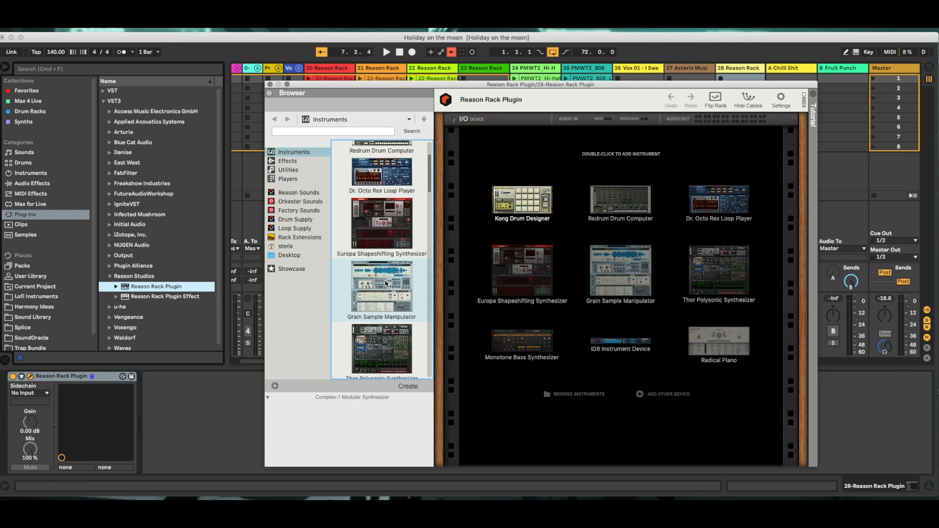
{"action": "scroll", "coordinate": [385, 283], "scroll_direction": "down", "scroll_amount": 15}
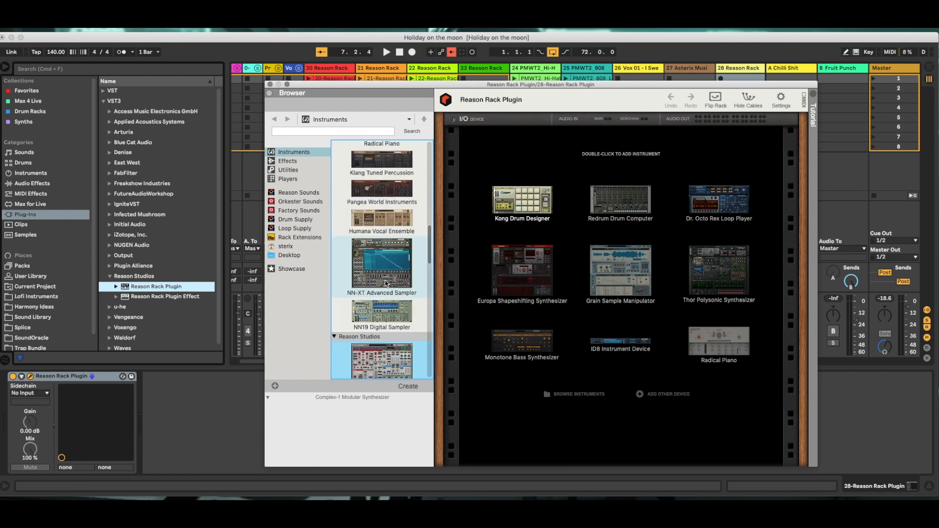
{"action": "scroll", "coordinate": [386, 283], "scroll_direction": "down", "scroll_amount": 2}
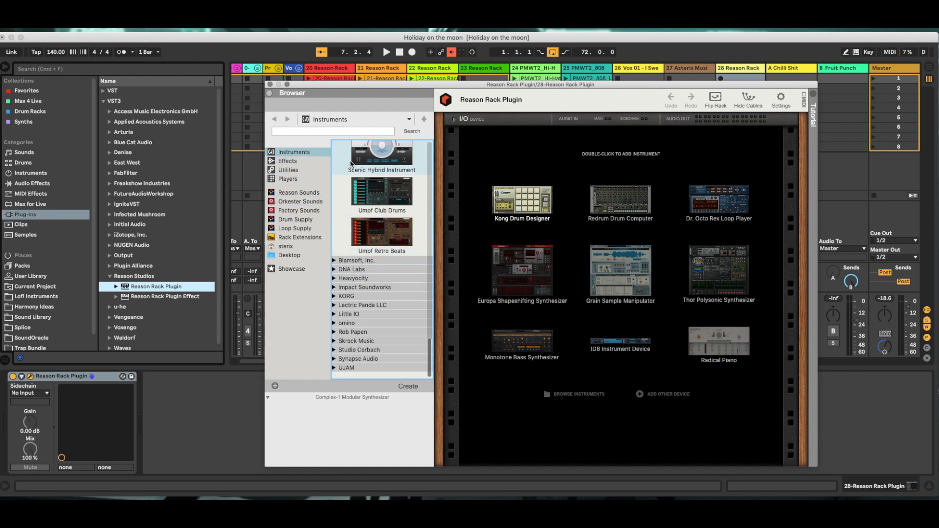
{"action": "scroll", "coordinate": [369, 246], "scroll_direction": "up", "scroll_amount": 5}
{"action": "scroll", "coordinate": [368, 247], "scroll_direction": "up", "scroll_amount": 3}
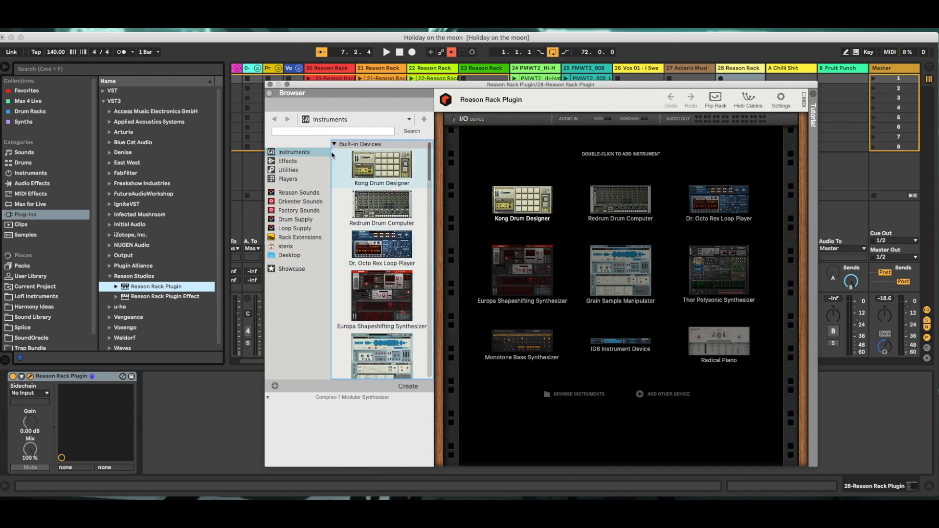
Collapse the built-in instruments and highlight Reason Electric Bass, Scenic Hybrid Instrument, Umpf Club Drums and Umpf Retro Beats.
{"action": "scroll", "coordinate": [334, 143], "scroll_direction": "down", "scroll_amount": 5}
{"action": "scroll", "coordinate": [340, 238], "scroll_direction": "down", "scroll_amount": 8}
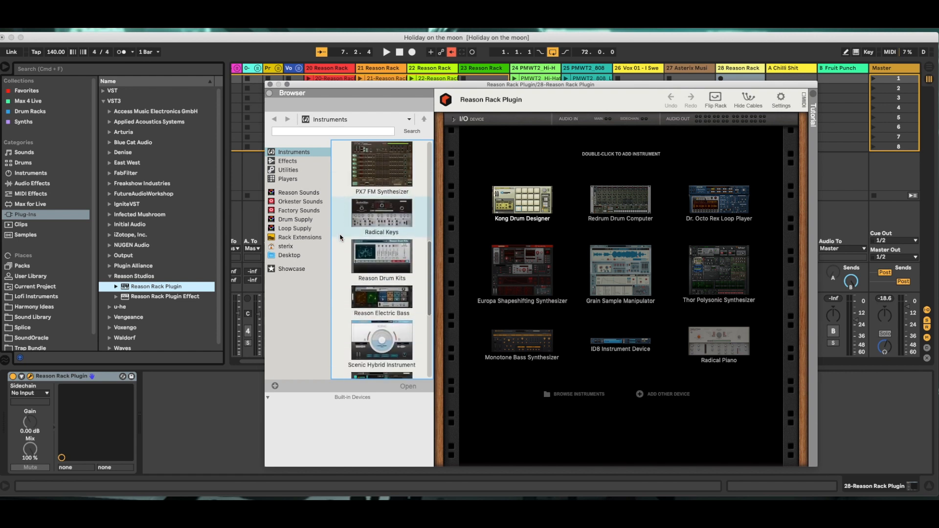
{"action": "scroll", "coordinate": [341, 237], "scroll_direction": "down", "scroll_amount": 3}
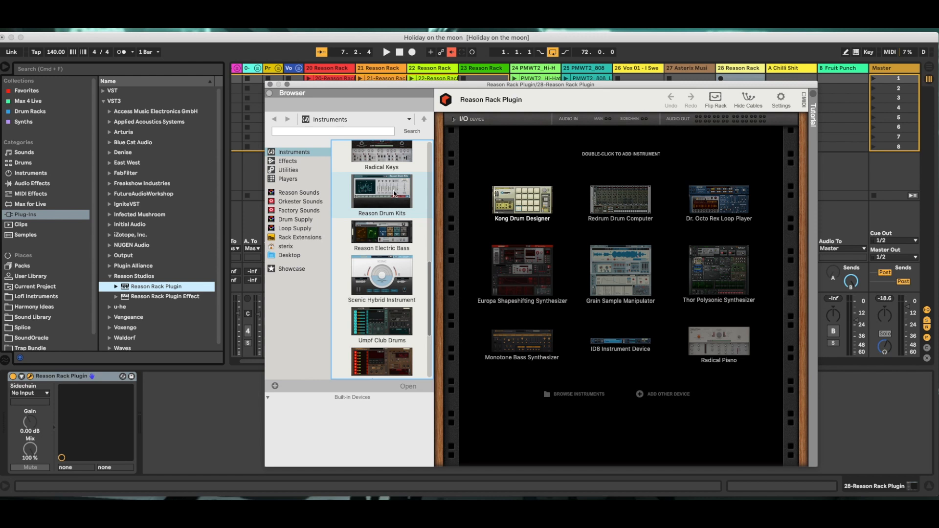
{"action": "scroll", "coordinate": [394, 195], "scroll_direction": "down", "scroll_amount": 1}
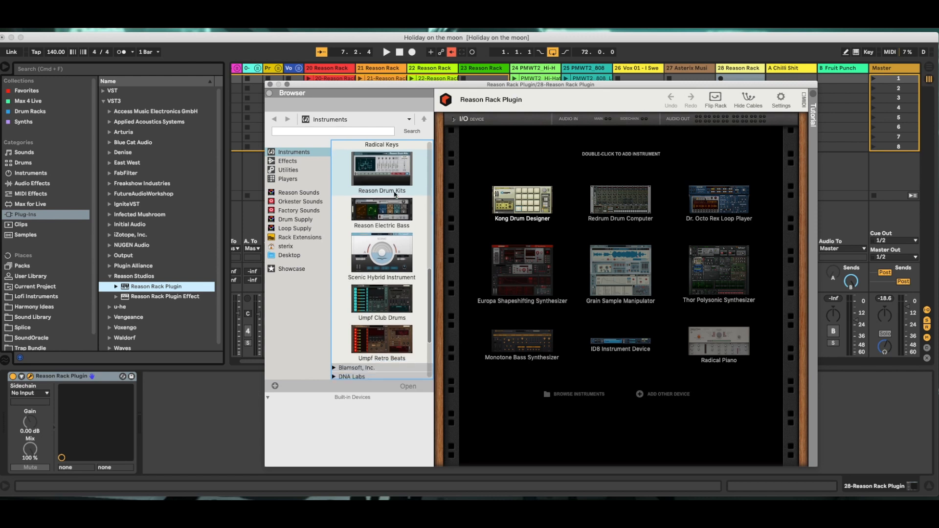
{"action": "left_click", "coordinate": [394, 212]}
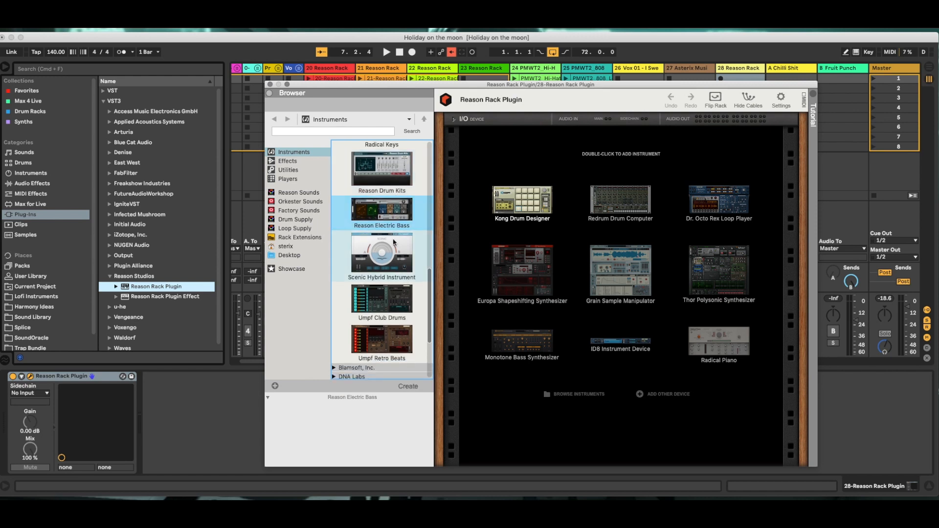
{"action": "left_click", "coordinate": [401, 256]}
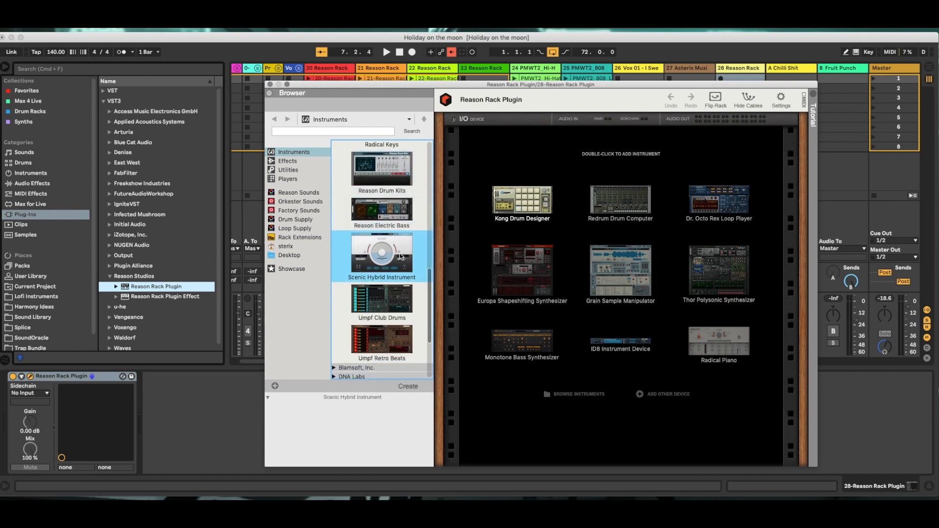
{"action": "left_click", "coordinate": [399, 304]}
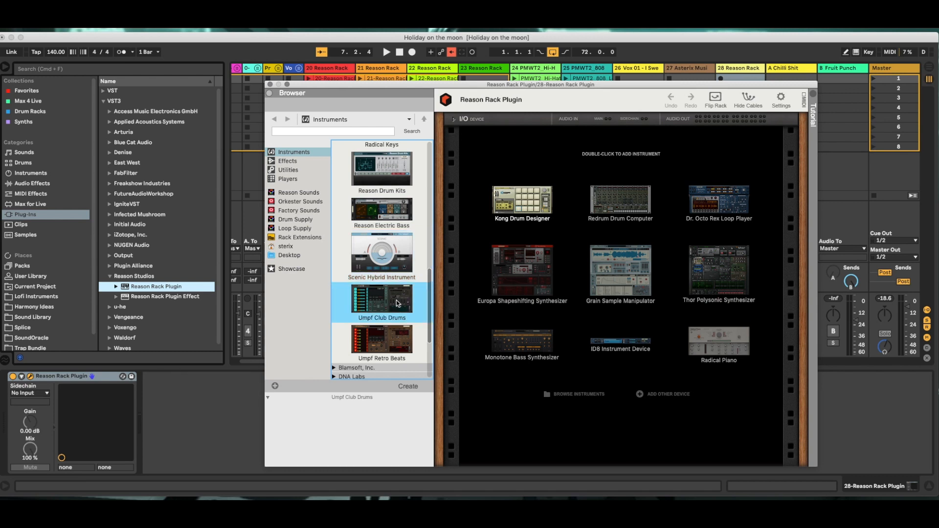
{"action": "left_click", "coordinate": [397, 345]}
Highlight Processed Pianos among the Reason Studios instruments, and collapse the Reason Studios group.
{"action": "scroll", "coordinate": [397, 344], "scroll_direction": "down", "scroll_amount": 4}
{"action": "scroll", "coordinate": [397, 344], "scroll_direction": "up", "scroll_amount": 8}
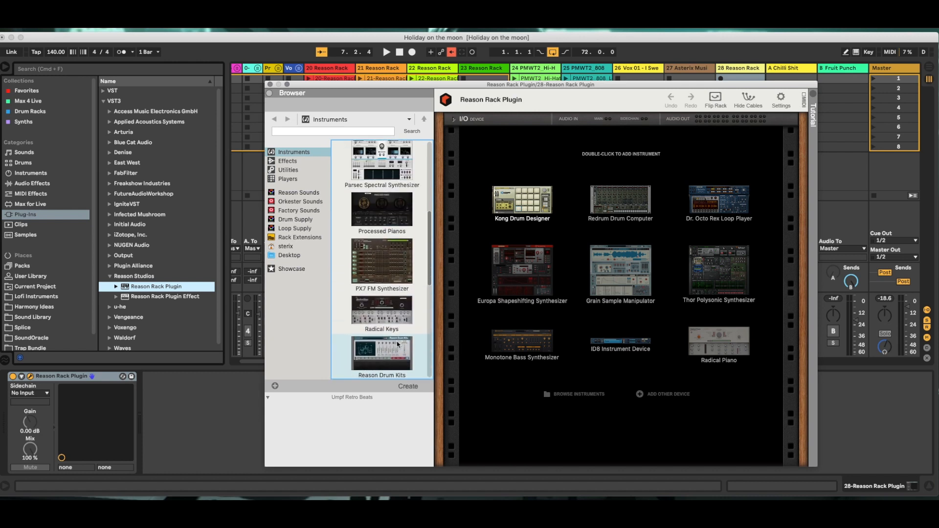
{"action": "scroll", "coordinate": [397, 344], "scroll_direction": "up", "scroll_amount": 3}
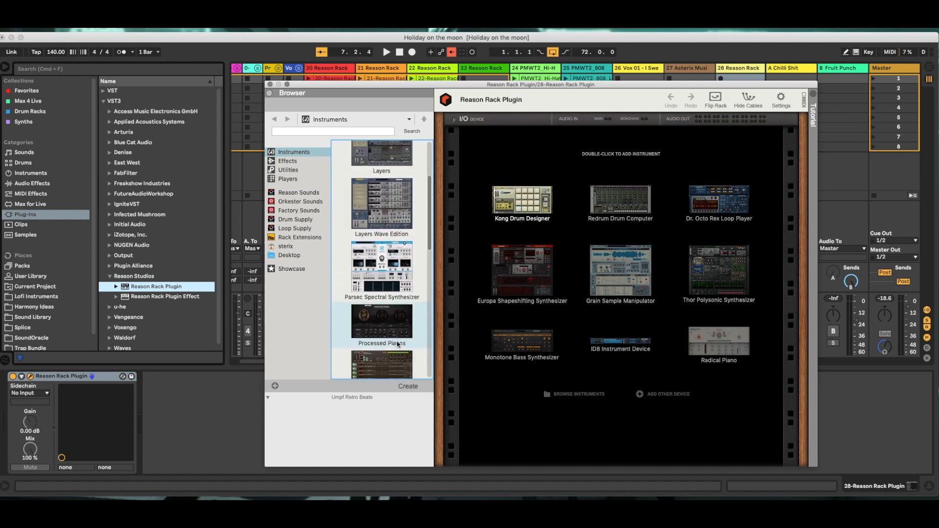
{"action": "scroll", "coordinate": [397, 341], "scroll_direction": "down", "scroll_amount": 2}
{"action": "left_click", "coordinate": [383, 310]}
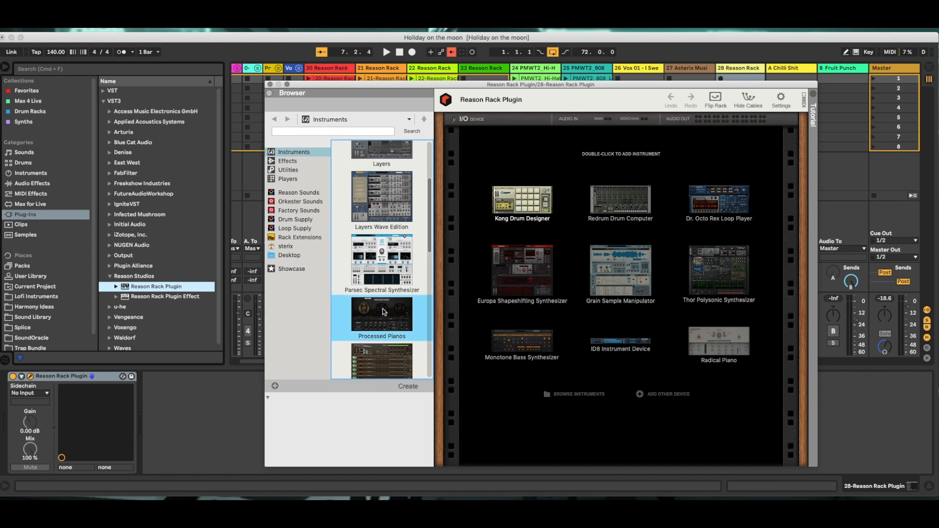
{"action": "scroll", "coordinate": [382, 309], "scroll_direction": "up", "scroll_amount": 5}
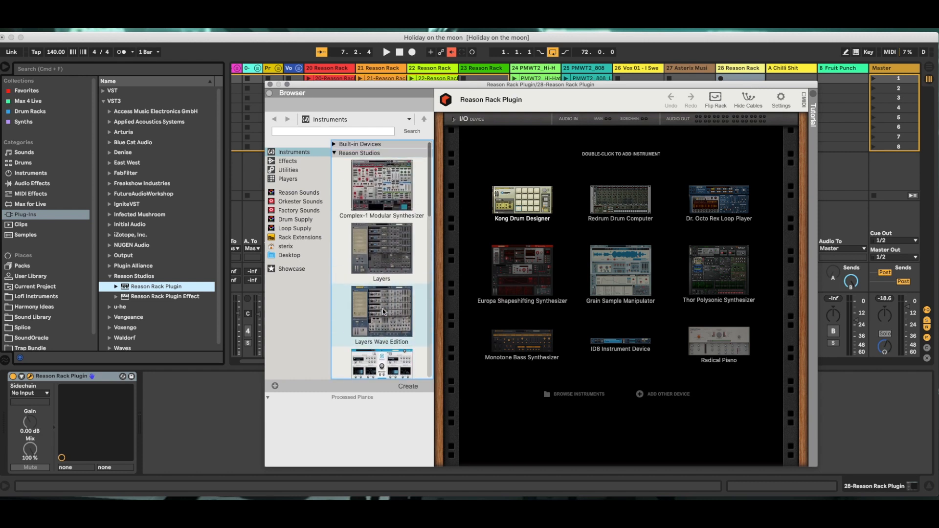
{"action": "left_click", "coordinate": [335, 153]}
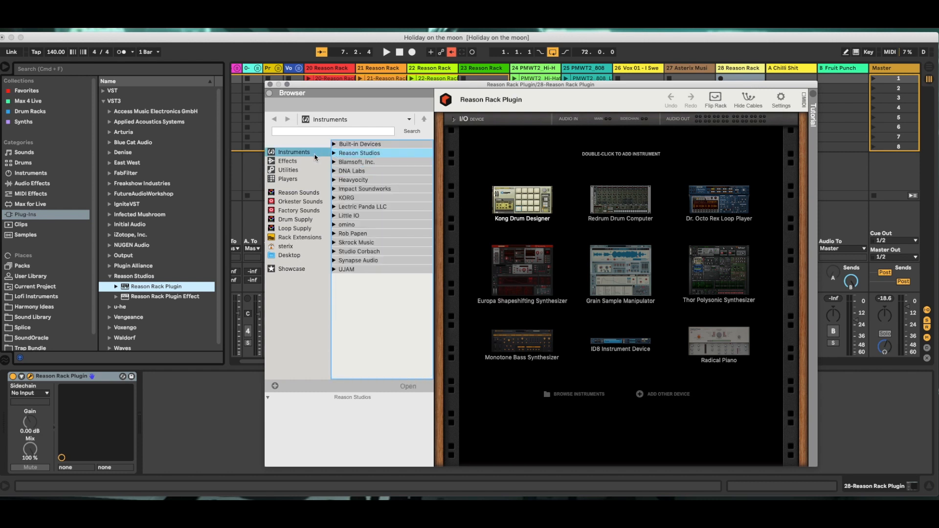
Show the rack's effects and highlight the Quartet Chorus Ensemble and the Sweeper Modulation Effect.
{"action": "left_click", "coordinate": [297, 162]}
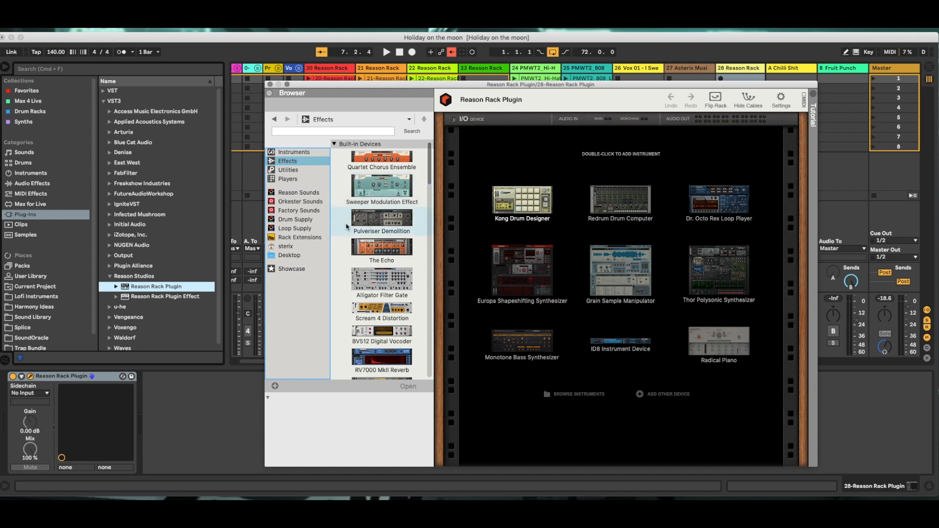
{"action": "left_click", "coordinate": [386, 163]}
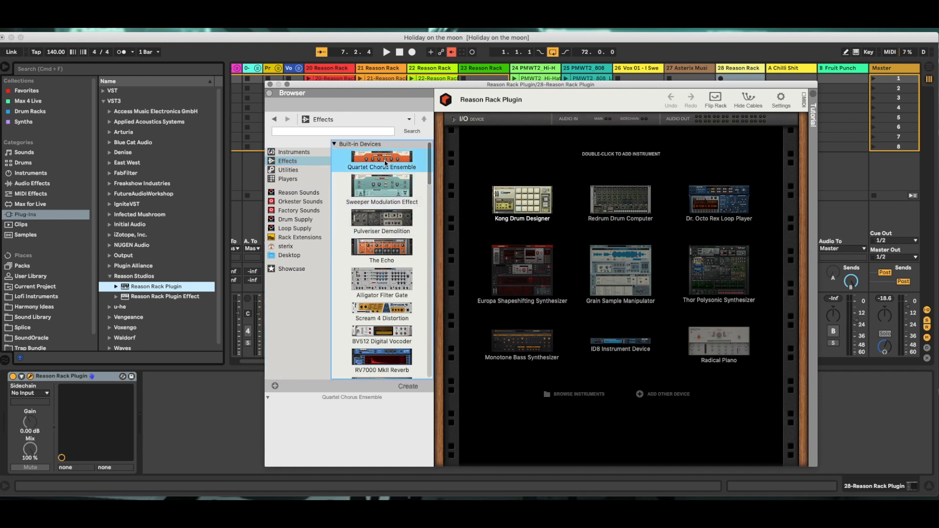
{"action": "left_click", "coordinate": [389, 193]}
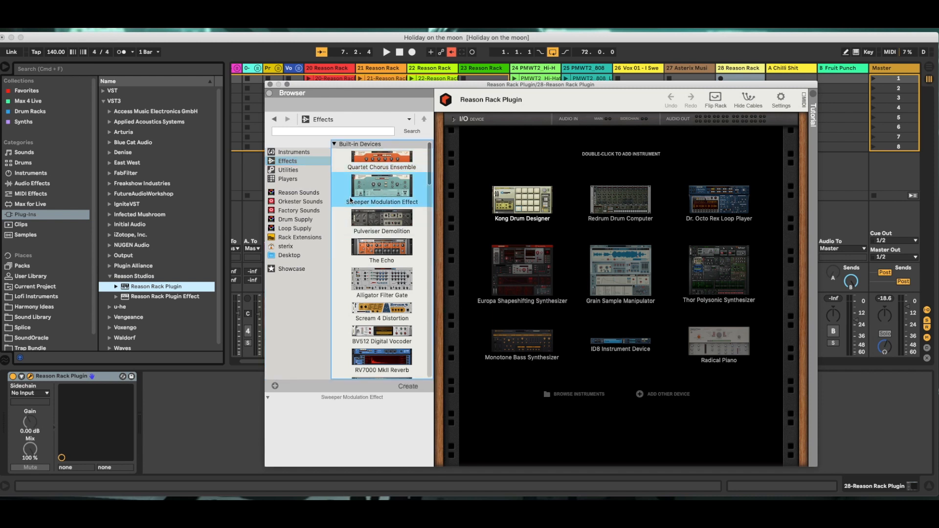
Look through the built-in effects, highlighting the Master Bus Compressor, Channel Dynamics and Channel EQ.
{"action": "scroll", "coordinate": [400, 230], "scroll_direction": "down", "scroll_amount": 2}
{"action": "scroll", "coordinate": [401, 241], "scroll_direction": "down", "scroll_amount": 5}
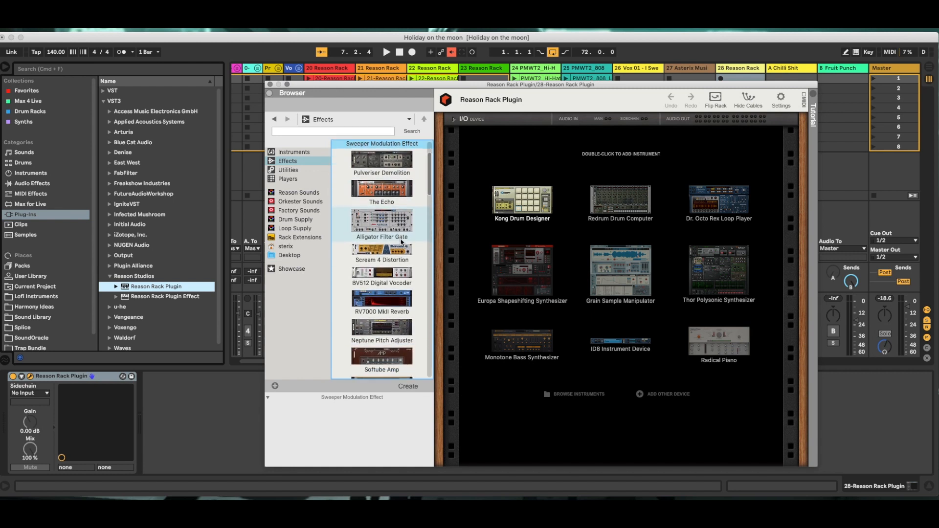
{"action": "scroll", "coordinate": [401, 242], "scroll_direction": "down", "scroll_amount": 10}
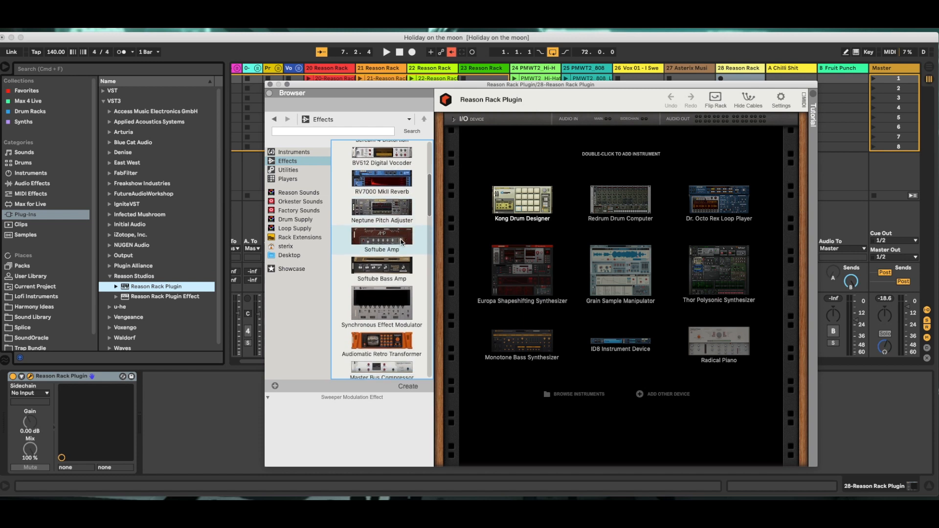
{"action": "scroll", "coordinate": [401, 241], "scroll_direction": "down", "scroll_amount": 3}
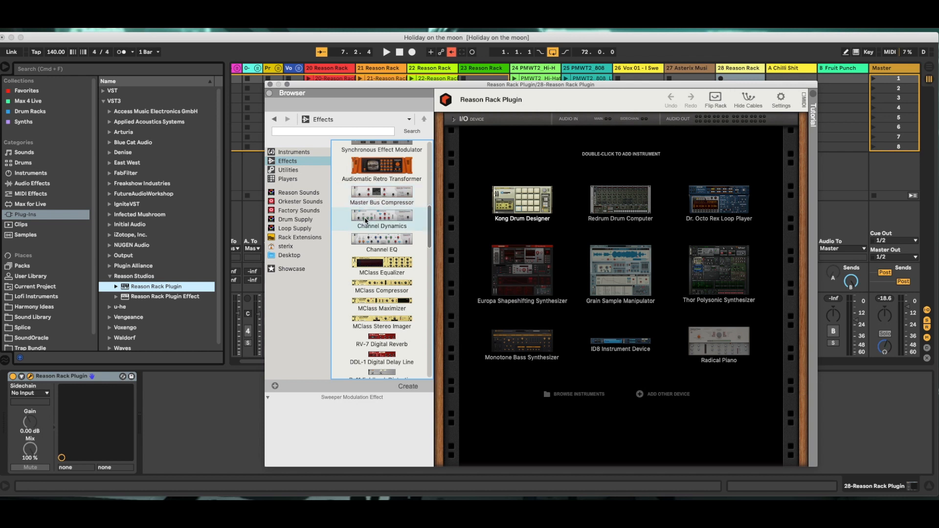
{"action": "left_click", "coordinate": [373, 244]}
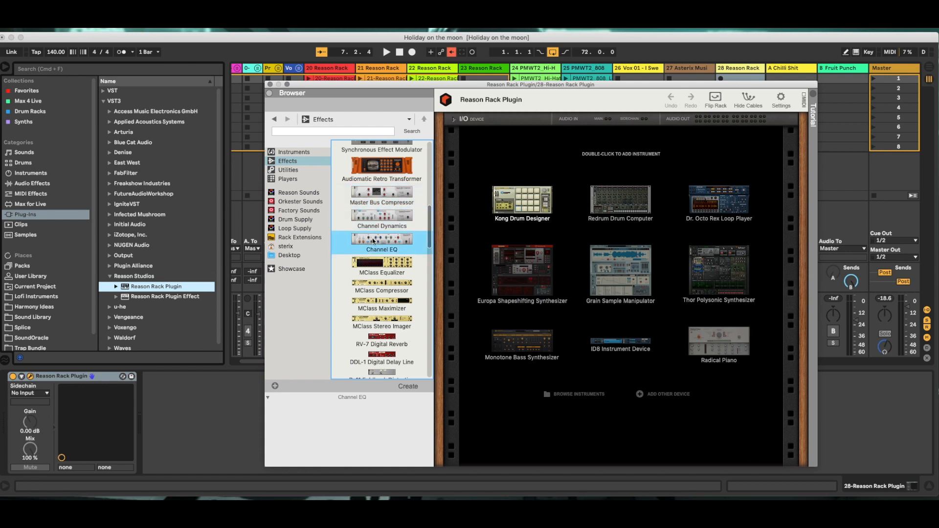
{"action": "left_click", "coordinate": [376, 195]}
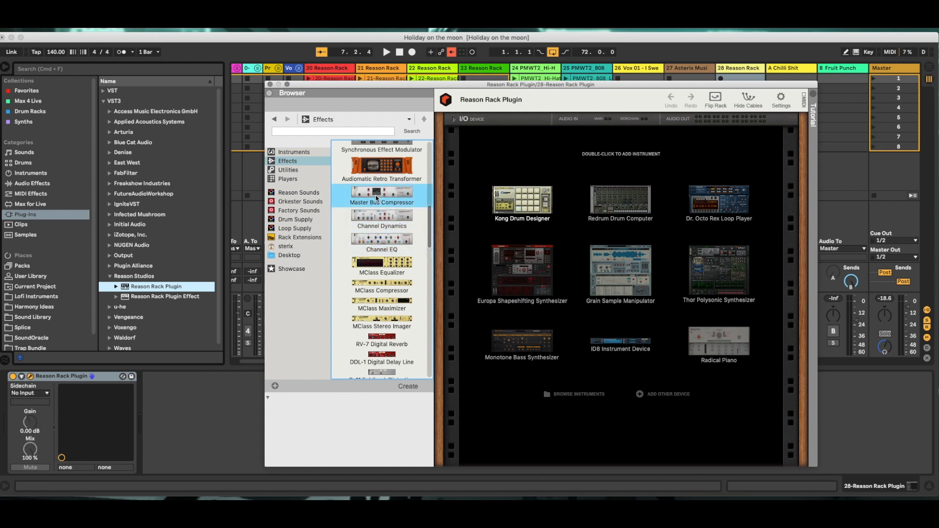
{"action": "left_click", "coordinate": [377, 219]}
{"action": "left_click", "coordinate": [378, 241]}
Examine the remaining built-in effects and the Reason Studios, kiloHearts and other third-party effects.
{"action": "scroll", "coordinate": [378, 241], "scroll_direction": "down", "scroll_amount": 2}
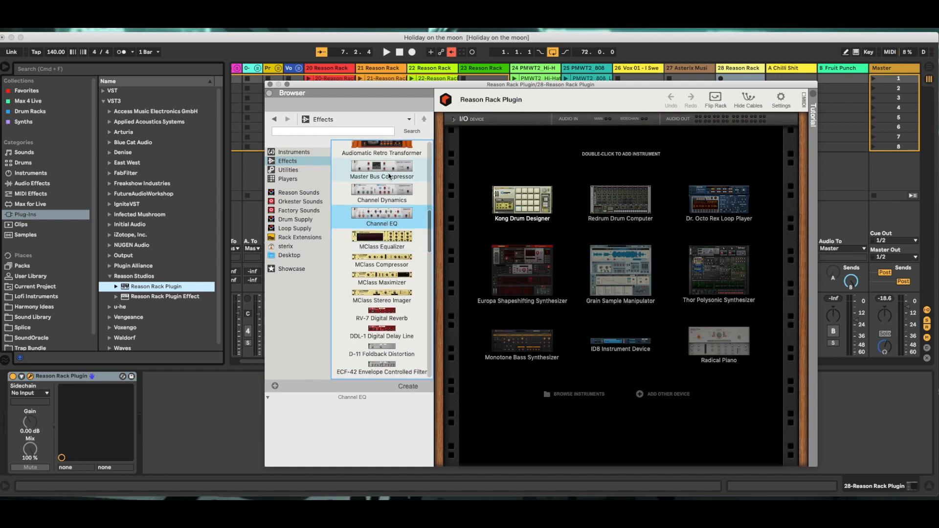
{"action": "scroll", "coordinate": [387, 221], "scroll_direction": "down", "scroll_amount": 20}
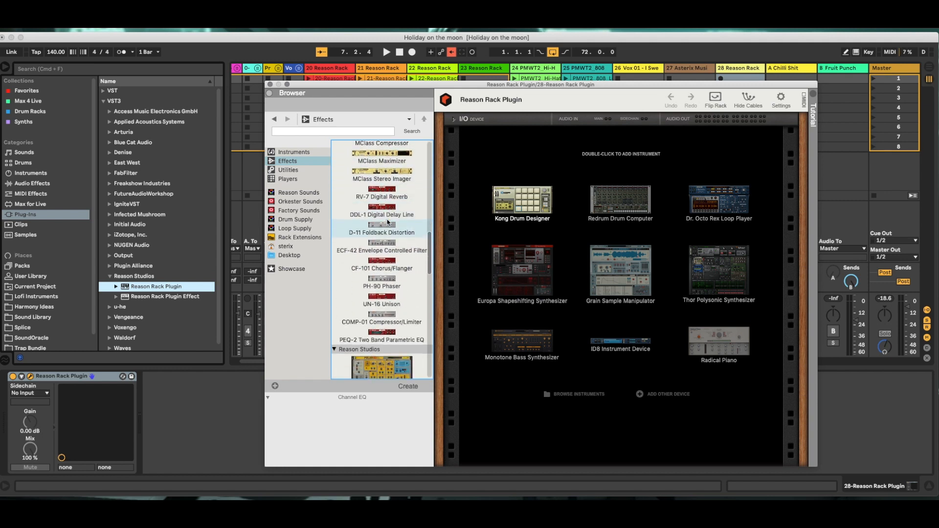
{"action": "scroll", "coordinate": [387, 219], "scroll_direction": "down", "scroll_amount": 4}
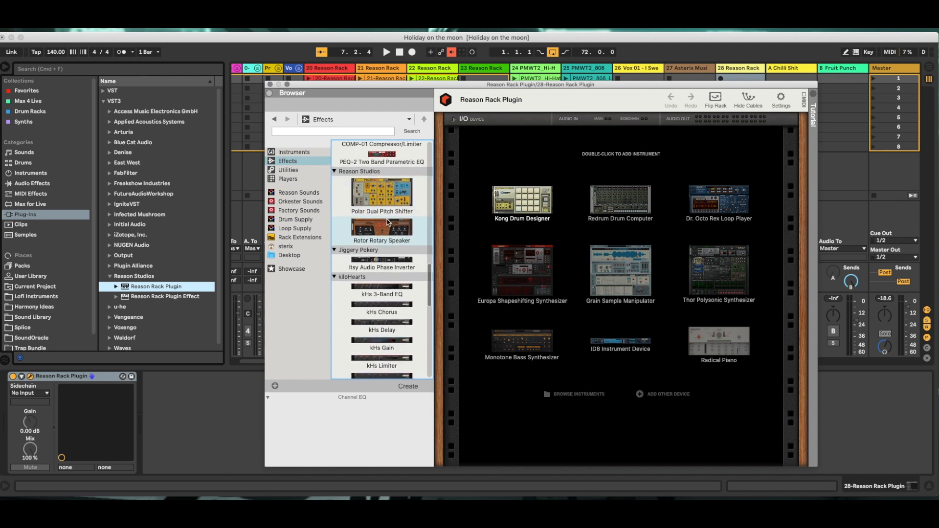
{"action": "scroll", "coordinate": [364, 234], "scroll_direction": "down", "scroll_amount": 2}
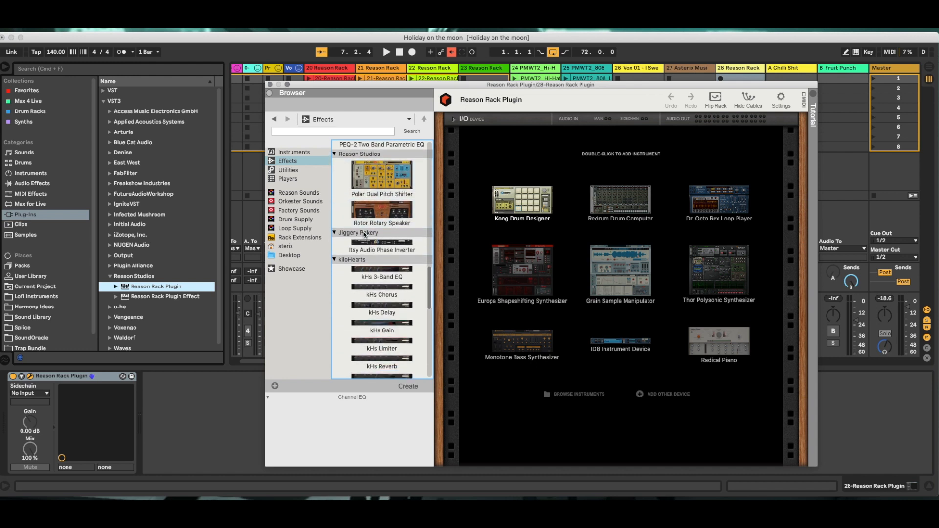
{"action": "scroll", "coordinate": [364, 234], "scroll_direction": "down", "scroll_amount": 8}
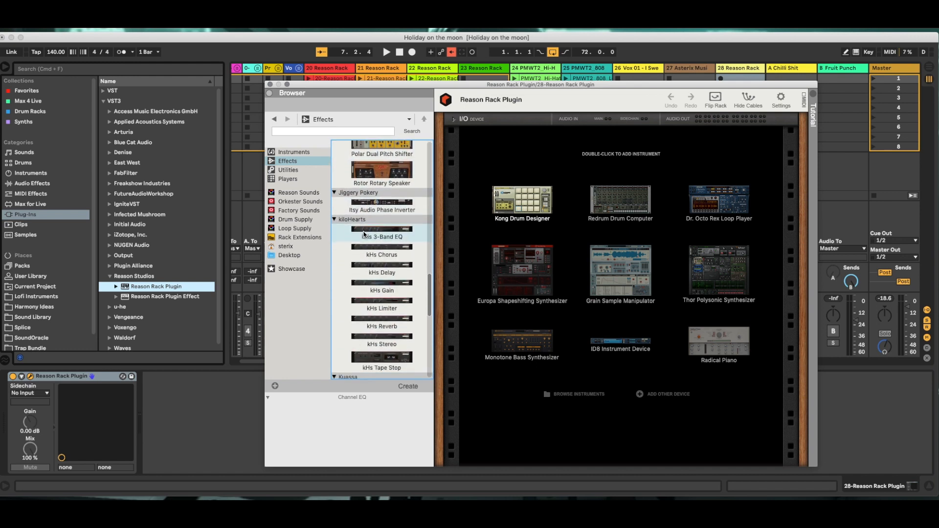
{"action": "scroll", "coordinate": [365, 234], "scroll_direction": "down", "scroll_amount": 16}
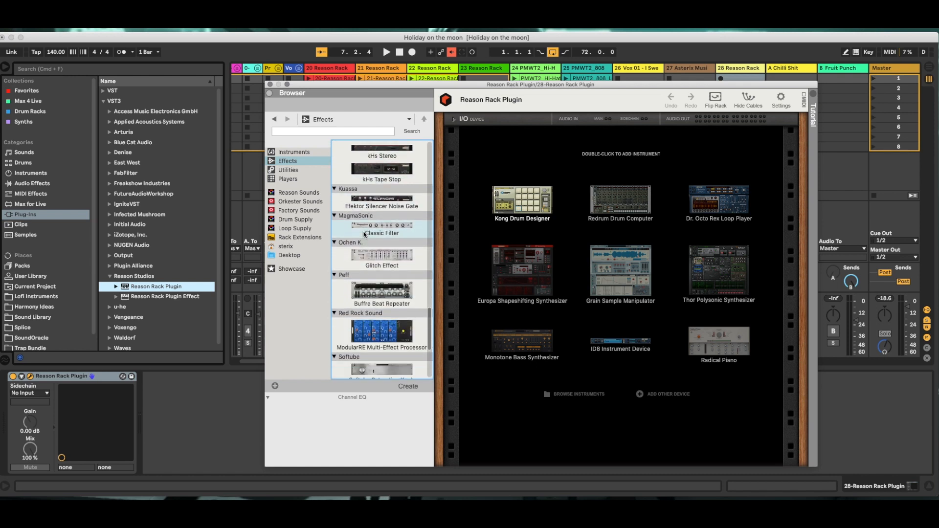
{"action": "scroll", "coordinate": [365, 234], "scroll_direction": "down", "scroll_amount": 11}
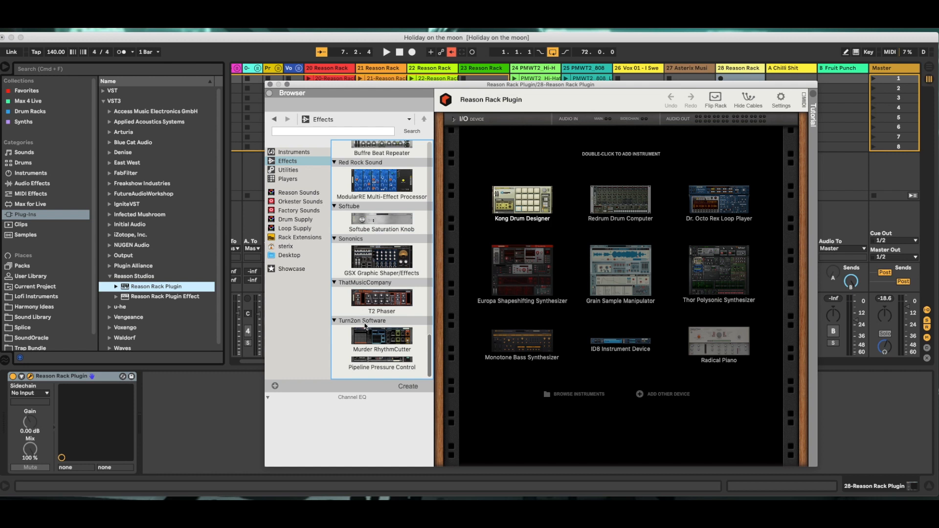
{"action": "scroll", "coordinate": [364, 327], "scroll_direction": "up", "scroll_amount": 20}
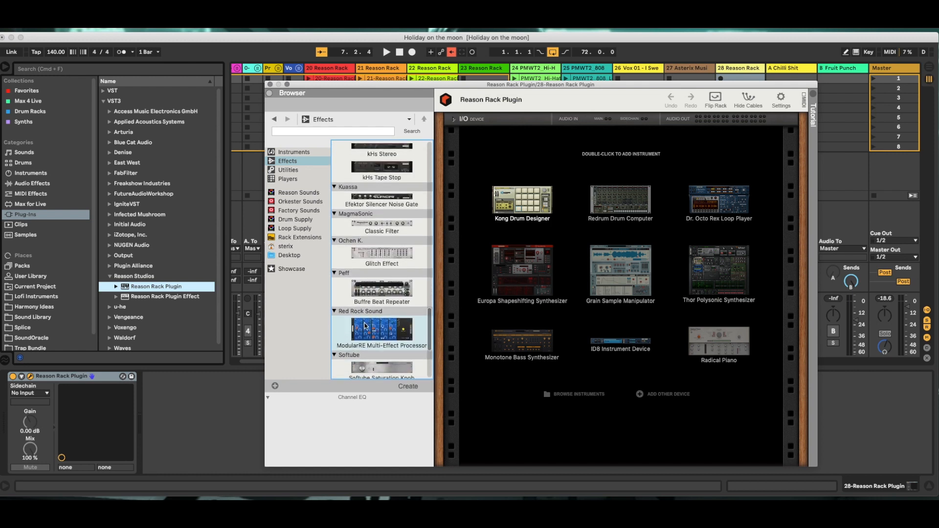
Look back through the effects list to the first built-in devices, highlighting the Audiomatic Retro Transformer.
{"action": "scroll", "coordinate": [364, 327], "scroll_direction": "up", "scroll_amount": 12}
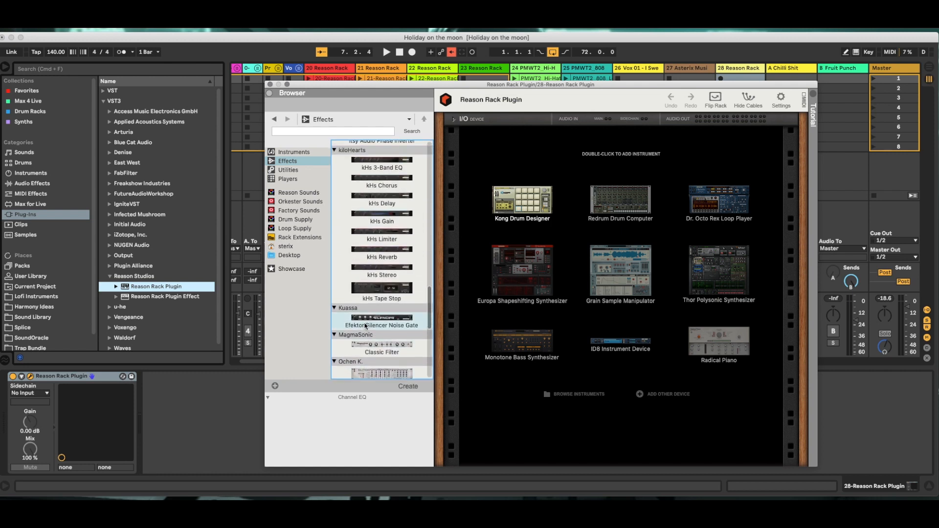
{"action": "scroll", "coordinate": [364, 326], "scroll_direction": "up", "scroll_amount": 13}
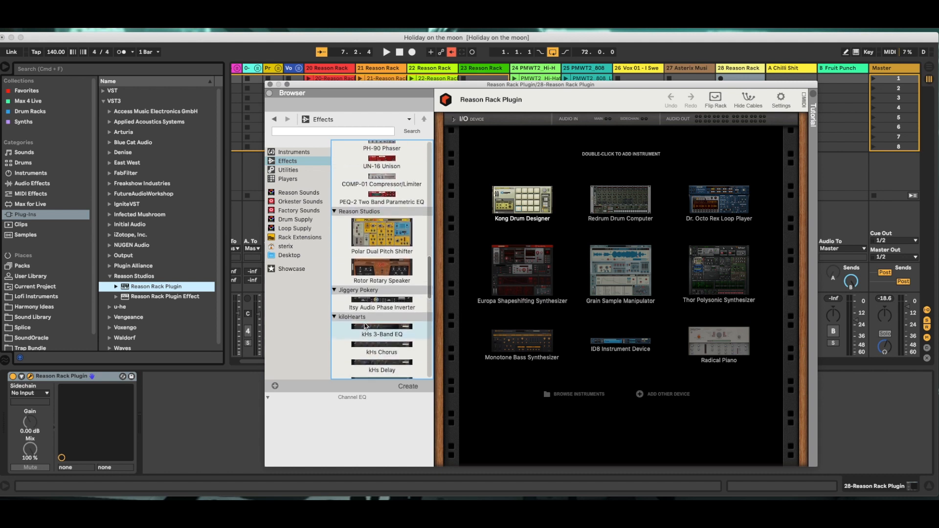
{"action": "scroll", "coordinate": [365, 326], "scroll_direction": "up", "scroll_amount": 16}
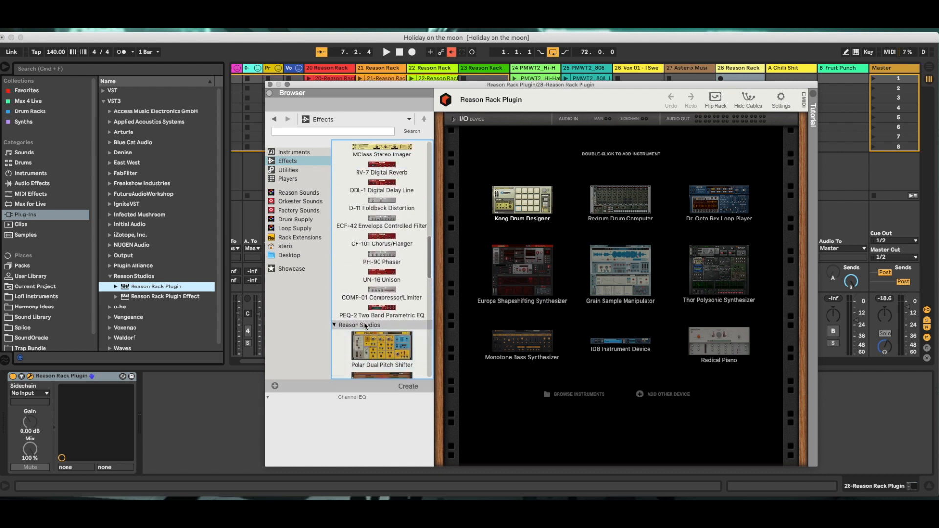
{"action": "scroll", "coordinate": [365, 326], "scroll_direction": "up", "scroll_amount": 16}
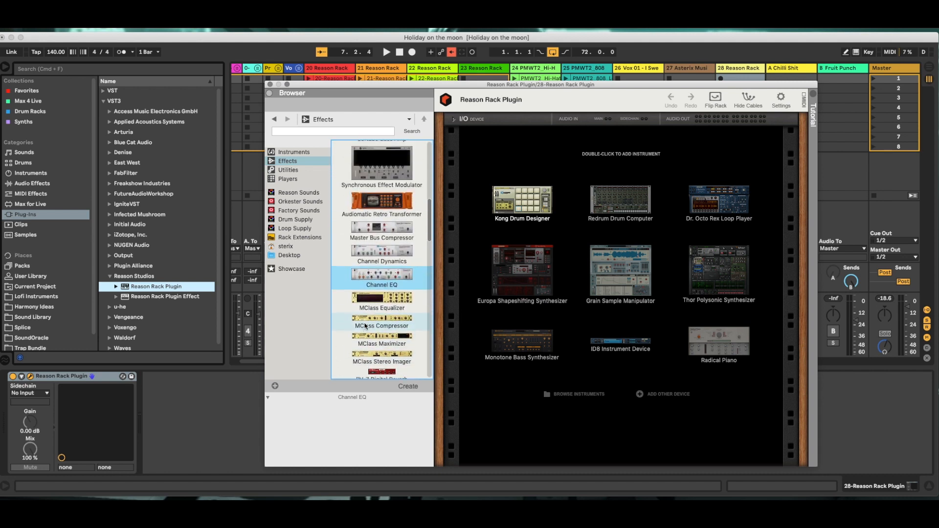
{"action": "scroll", "coordinate": [365, 326], "scroll_direction": "down", "scroll_amount": 5}
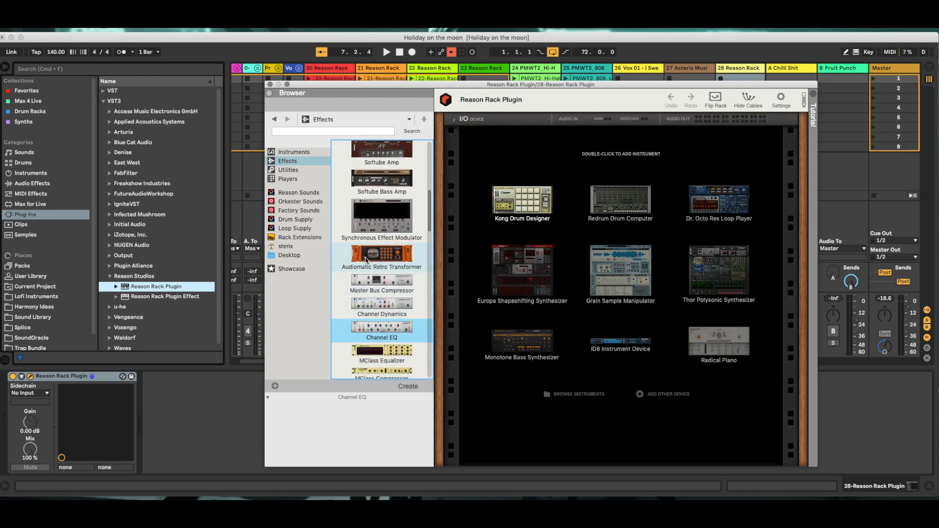
{"action": "left_click", "coordinate": [405, 260]}
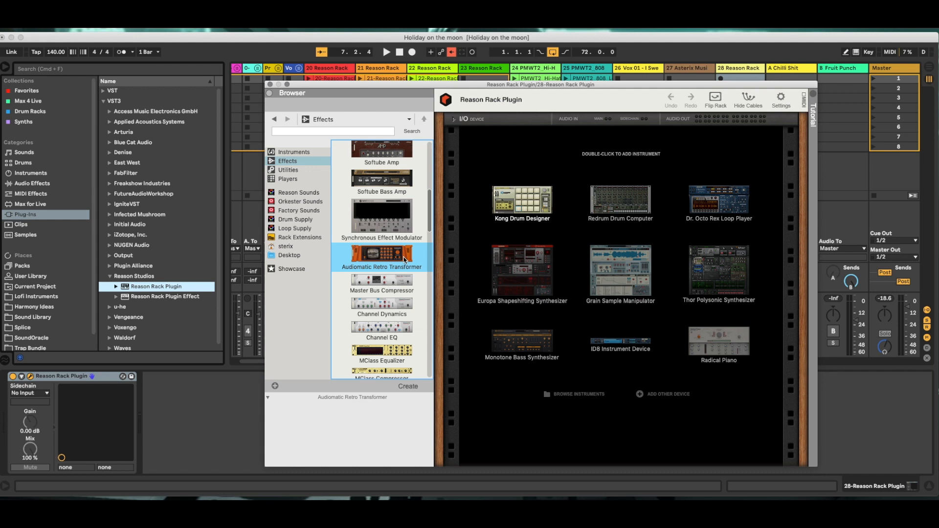
{"action": "scroll", "coordinate": [405, 264], "scroll_direction": "up", "scroll_amount": 1}
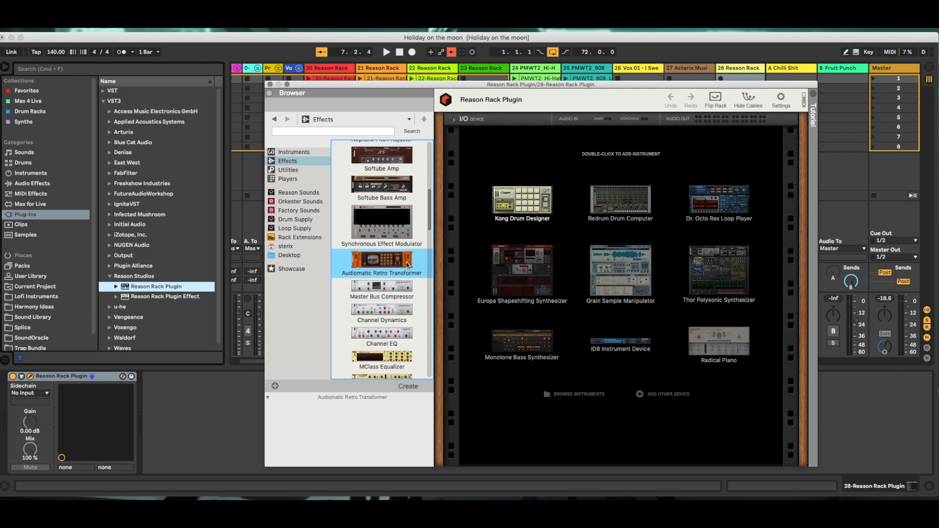
{"action": "scroll", "coordinate": [406, 265], "scroll_direction": "up", "scroll_amount": 15}
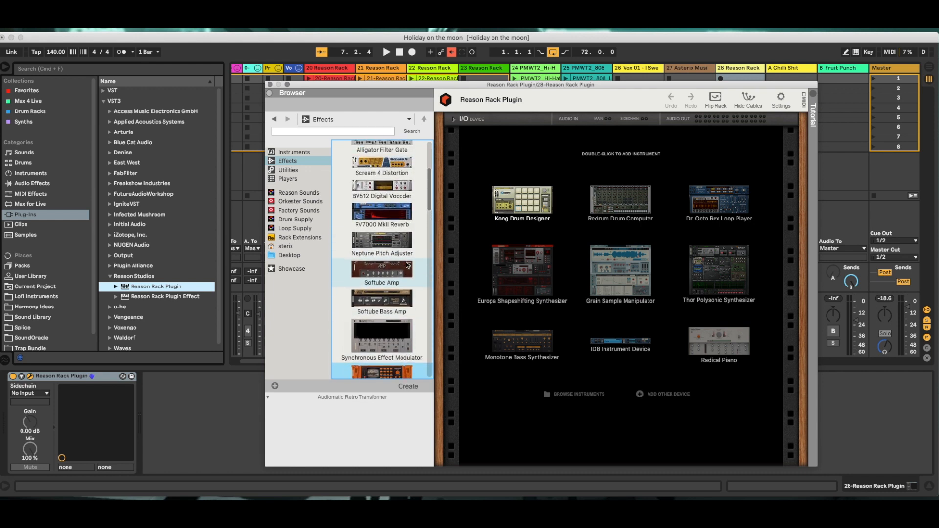
{"action": "scroll", "coordinate": [406, 265], "scroll_direction": "up", "scroll_amount": 7}
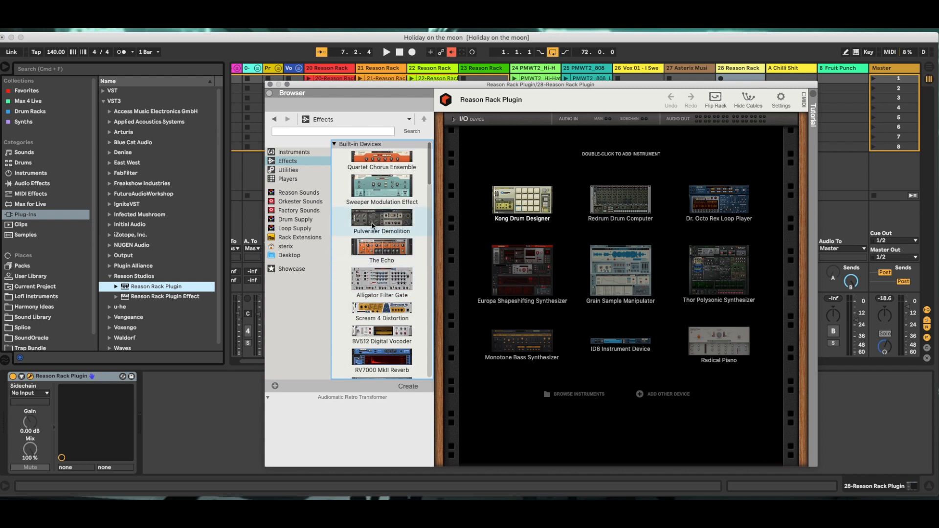
Show the rack's utilities and look through the built-in and third-party devices.
{"action": "left_click", "coordinate": [283, 169]}
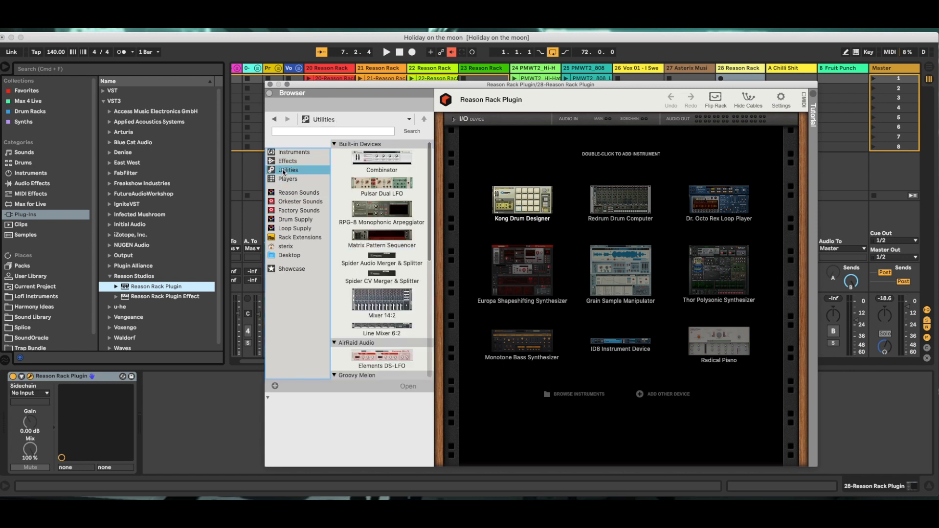
{"action": "scroll", "coordinate": [384, 231], "scroll_direction": "down", "scroll_amount": 5}
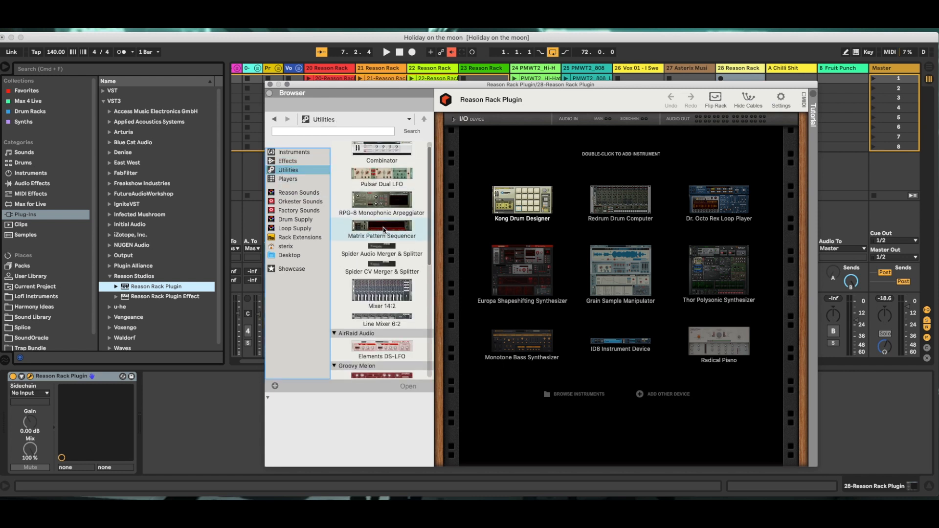
{"action": "scroll", "coordinate": [384, 231], "scroll_direction": "down", "scroll_amount": 7}
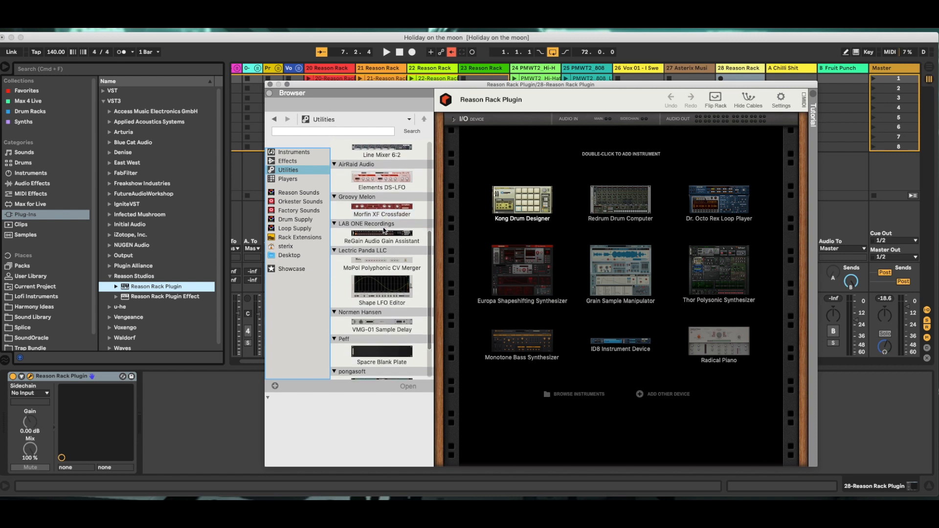
{"action": "scroll", "coordinate": [384, 230], "scroll_direction": "up", "scroll_amount": 12}
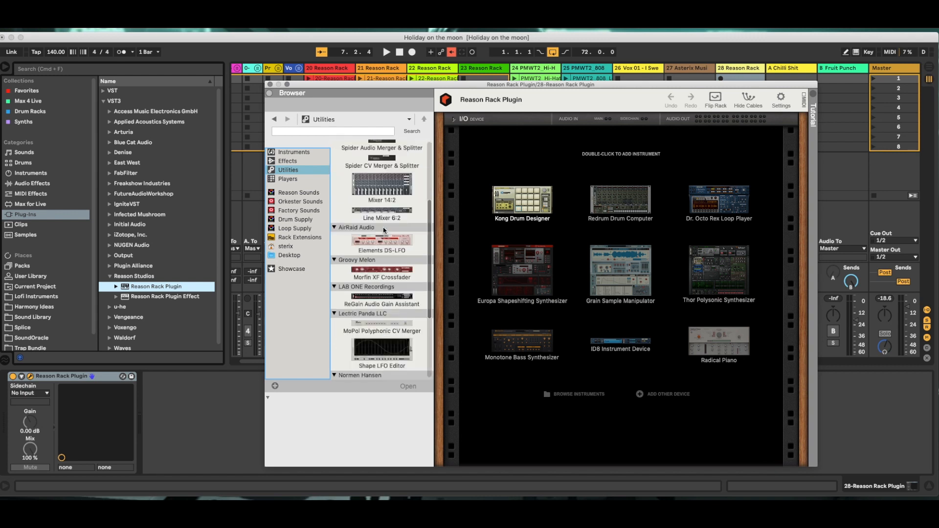
Show the rack's players and highlight the built-in Note Echo and Scales & Chords.
{"action": "left_click", "coordinate": [294, 180]}
{"action": "scroll", "coordinate": [396, 288], "scroll_direction": "down", "scroll_amount": 5}
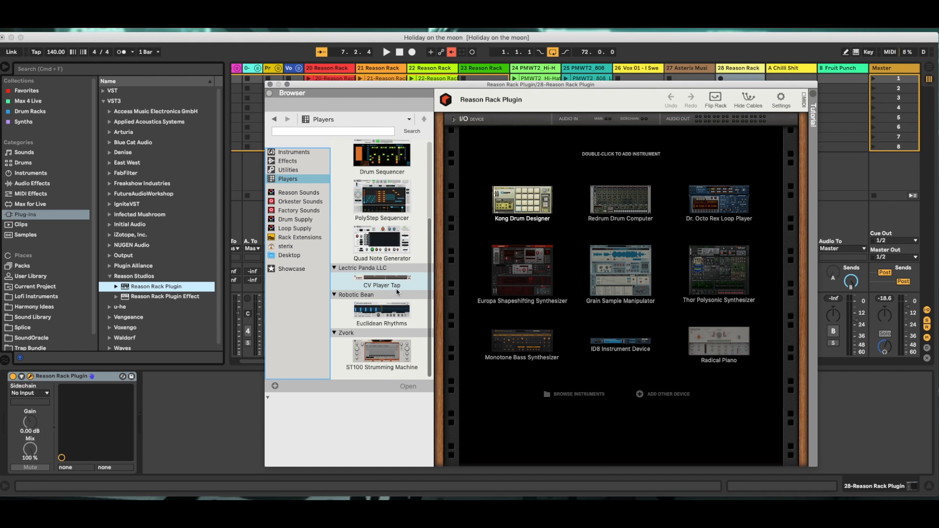
{"action": "scroll", "coordinate": [395, 269], "scroll_direction": "up", "scroll_amount": 5}
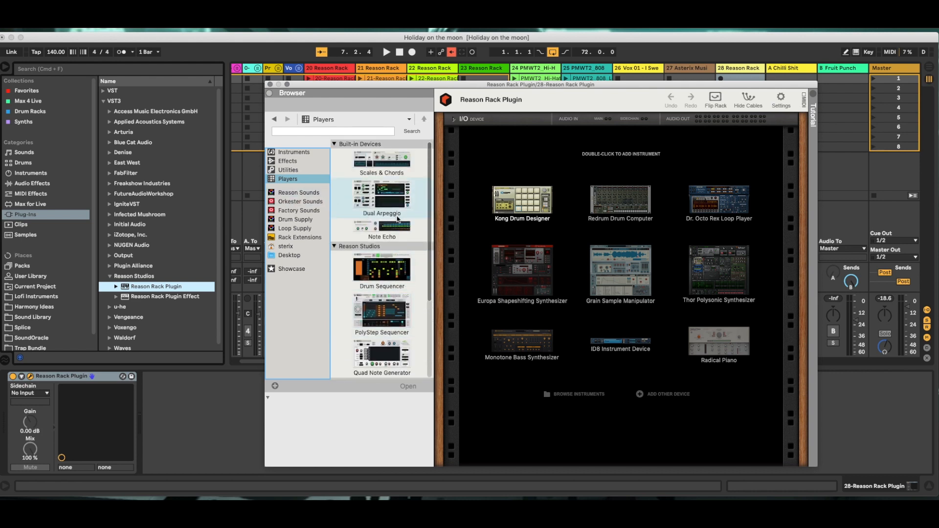
{"action": "left_click", "coordinate": [395, 231]}
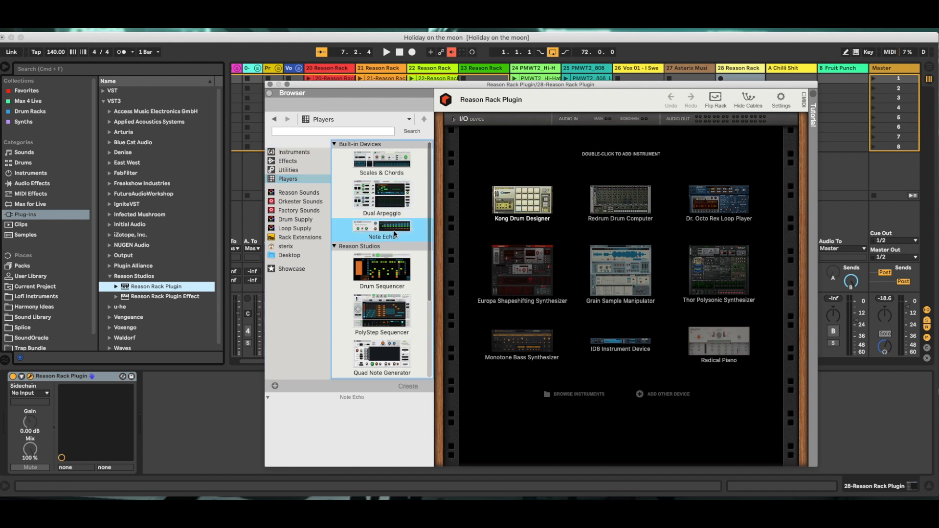
{"action": "left_click", "coordinate": [397, 168]}
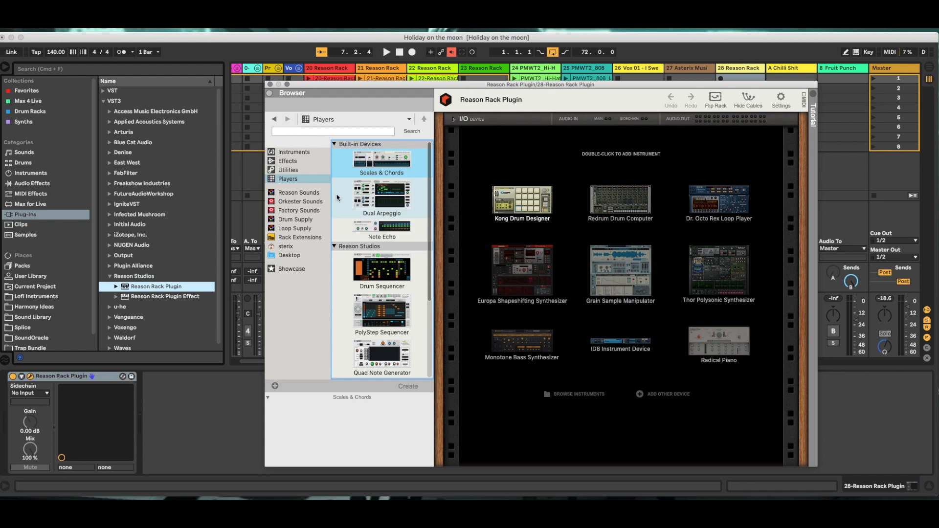
Look through the Reason Studios and third-party players, highlighting the PolyStep Sequencer and the Quad Note Generator.
{"action": "scroll", "coordinate": [364, 290], "scroll_direction": "down", "scroll_amount": 3}
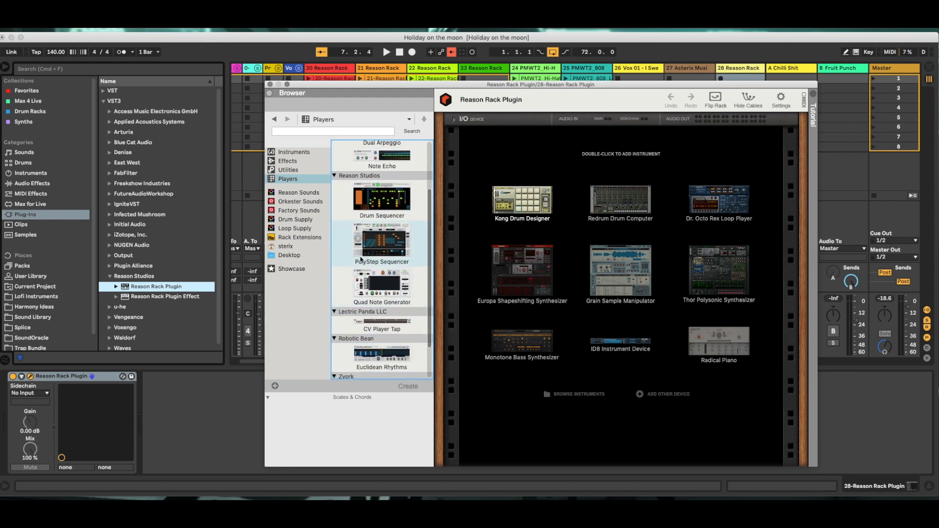
{"action": "left_click", "coordinate": [350, 246]}
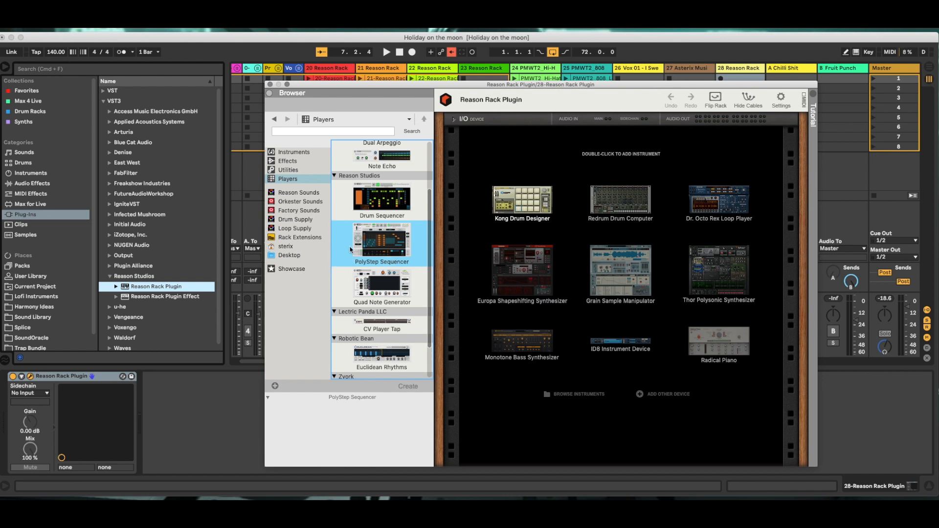
{"action": "left_click", "coordinate": [353, 293]}
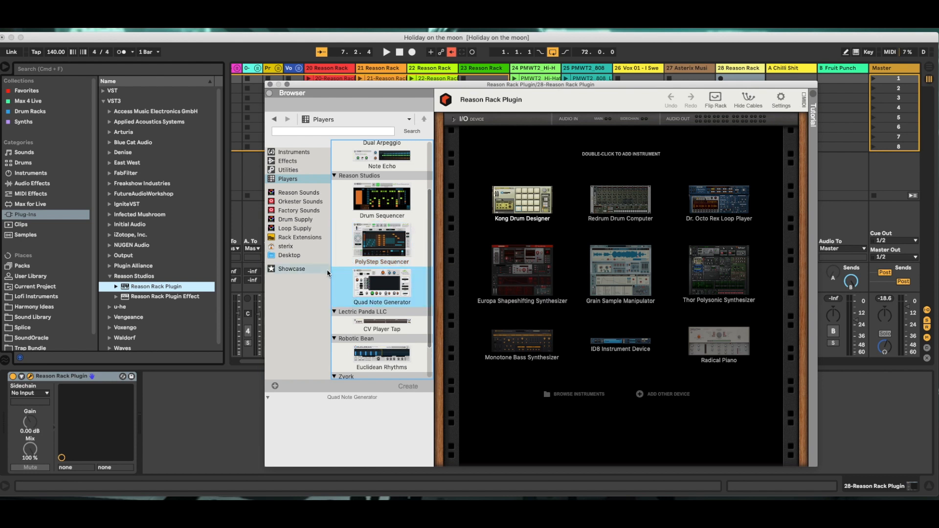
{"action": "scroll", "coordinate": [351, 286], "scroll_direction": "down", "scroll_amount": 3}
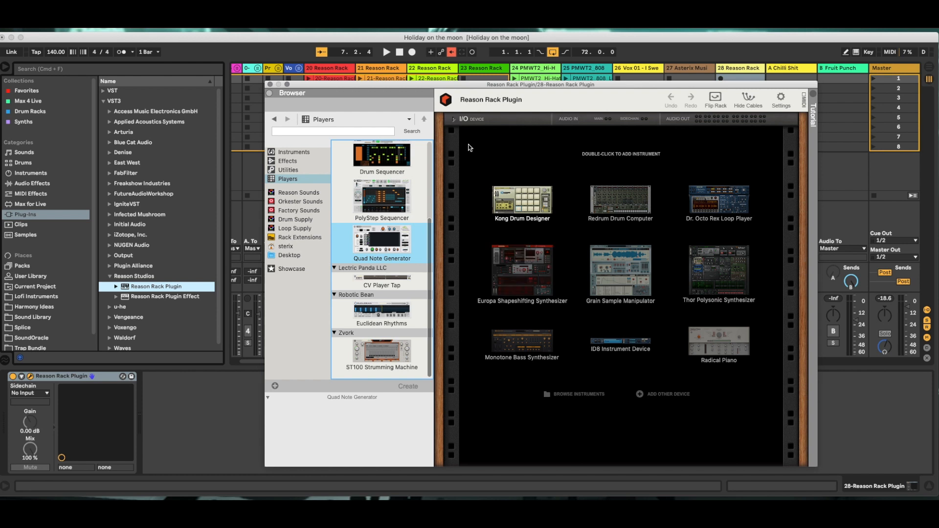
{"action": "left_click", "coordinate": [454, 121]}
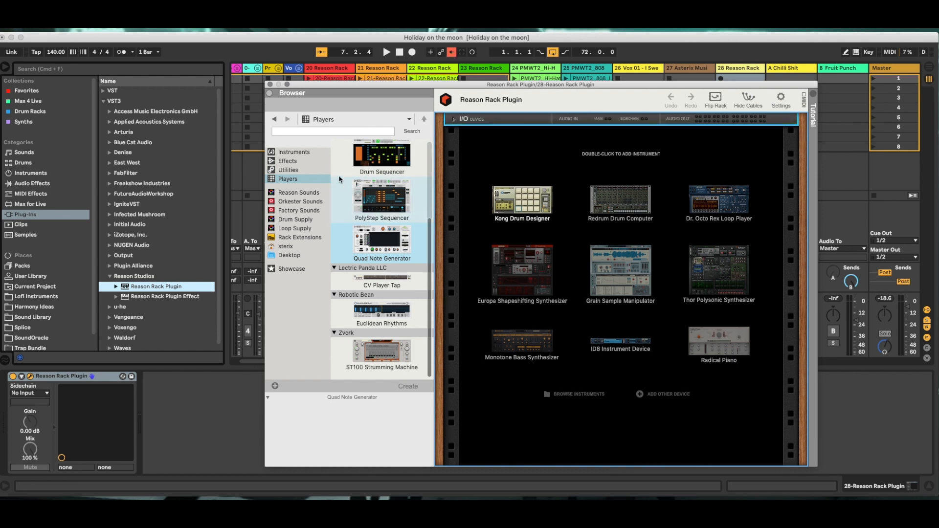
{"action": "left_click", "coordinate": [360, 217]}
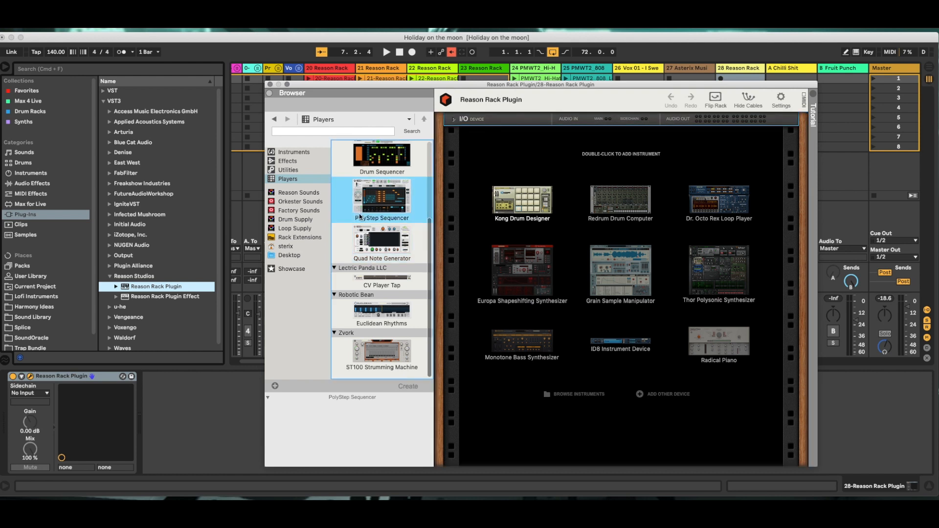
{"action": "left_click", "coordinate": [368, 244]}
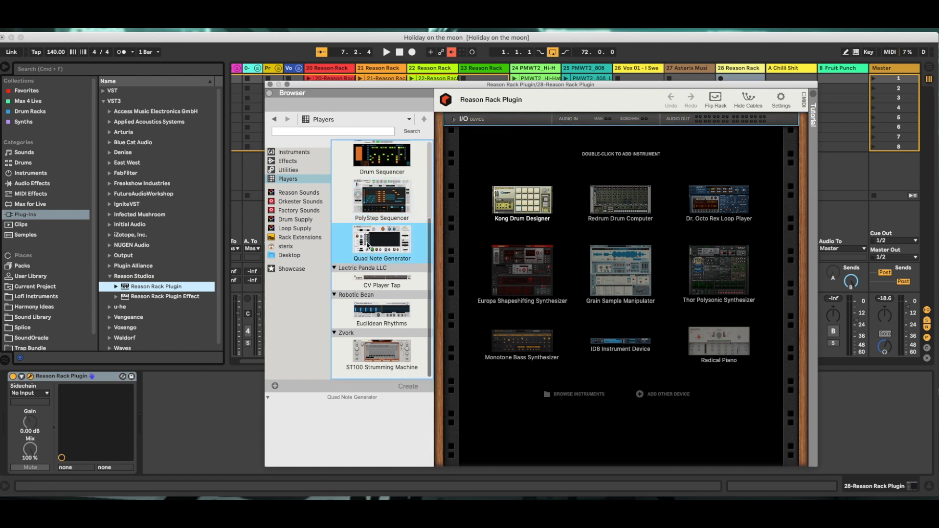
Return to the rack's instruments and look through the built-in devices, highlighting the Grain Sample Manipulator.
{"action": "left_click", "coordinate": [290, 153]}
{"action": "left_click", "coordinate": [335, 145]}
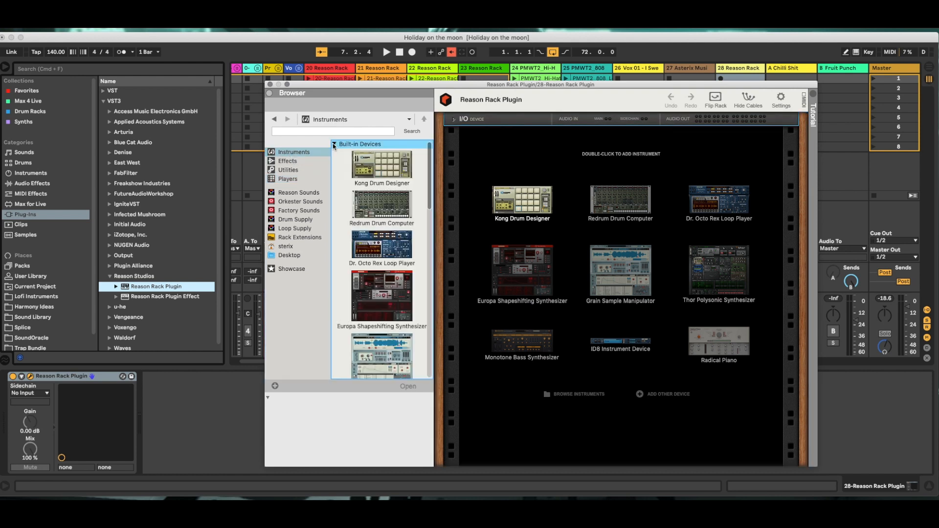
{"action": "scroll", "coordinate": [346, 258], "scroll_direction": "down", "scroll_amount": 10}
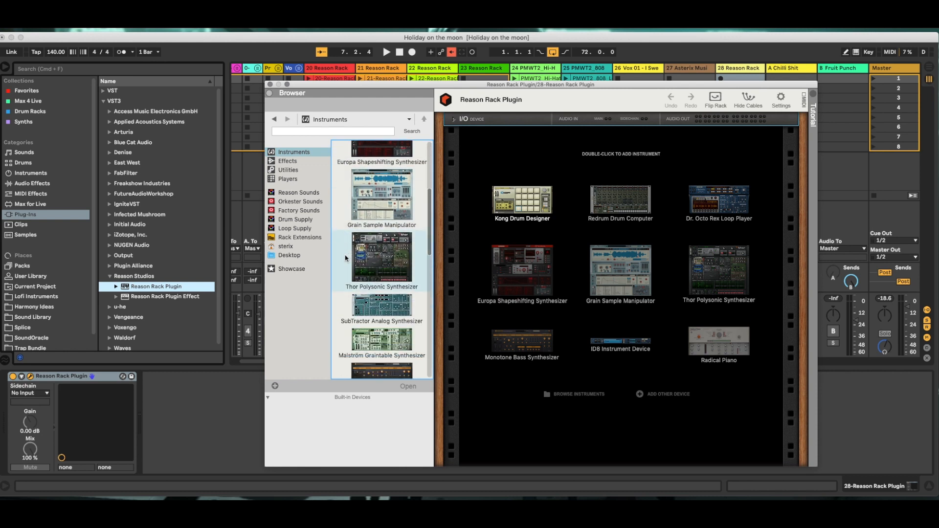
{"action": "scroll", "coordinate": [346, 257], "scroll_direction": "up", "scroll_amount": 3}
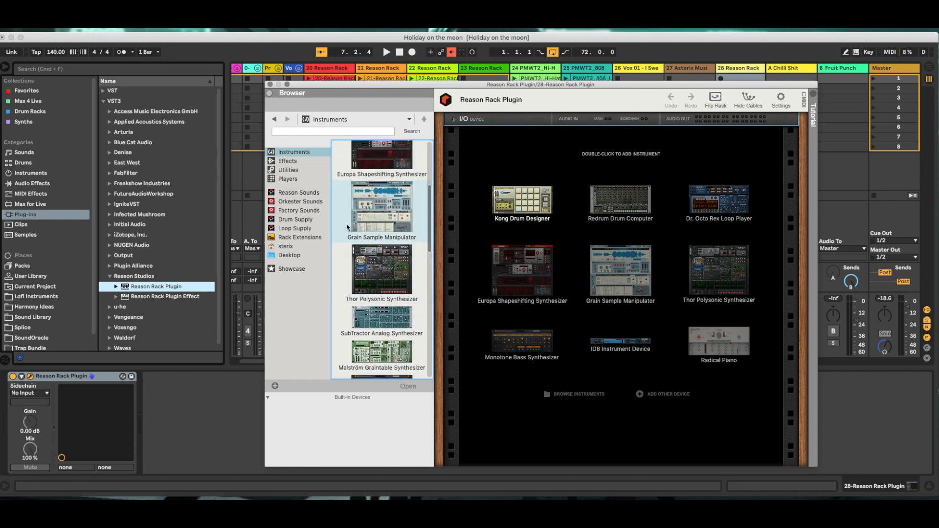
{"action": "left_click", "coordinate": [345, 220]}
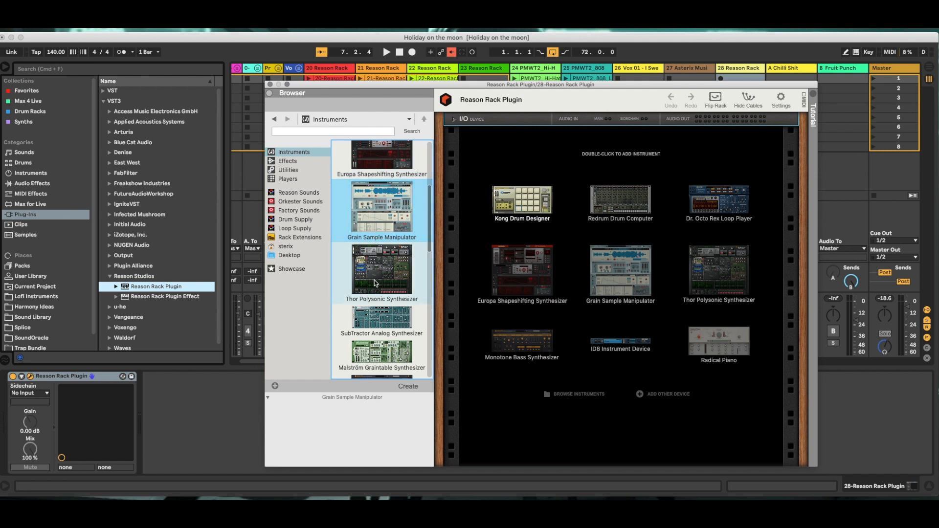
{"action": "scroll", "coordinate": [374, 283], "scroll_direction": "up", "scroll_amount": 5}
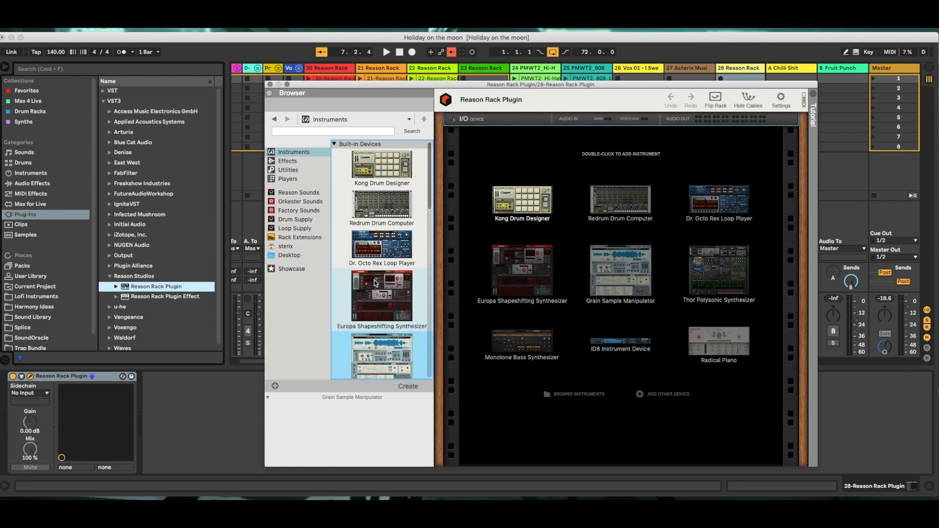
{"action": "scroll", "coordinate": [375, 283], "scroll_direction": "down", "scroll_amount": 5}
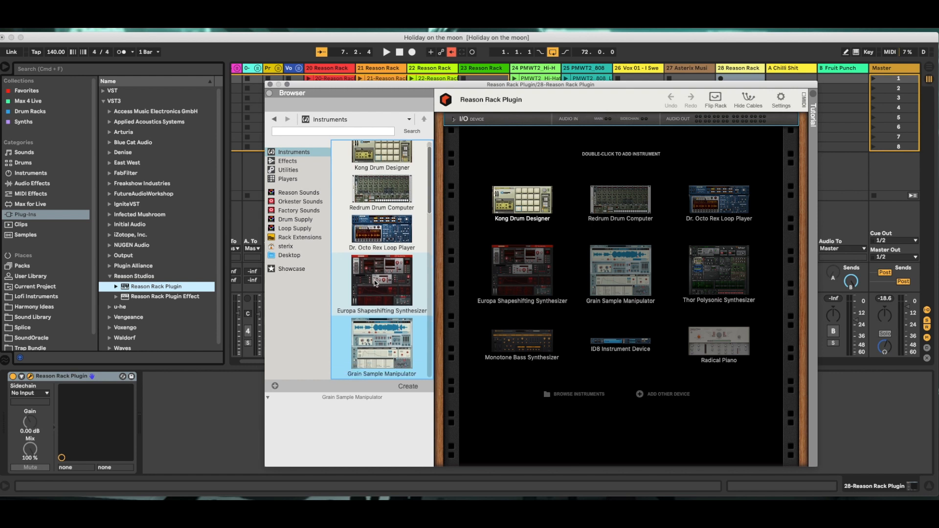